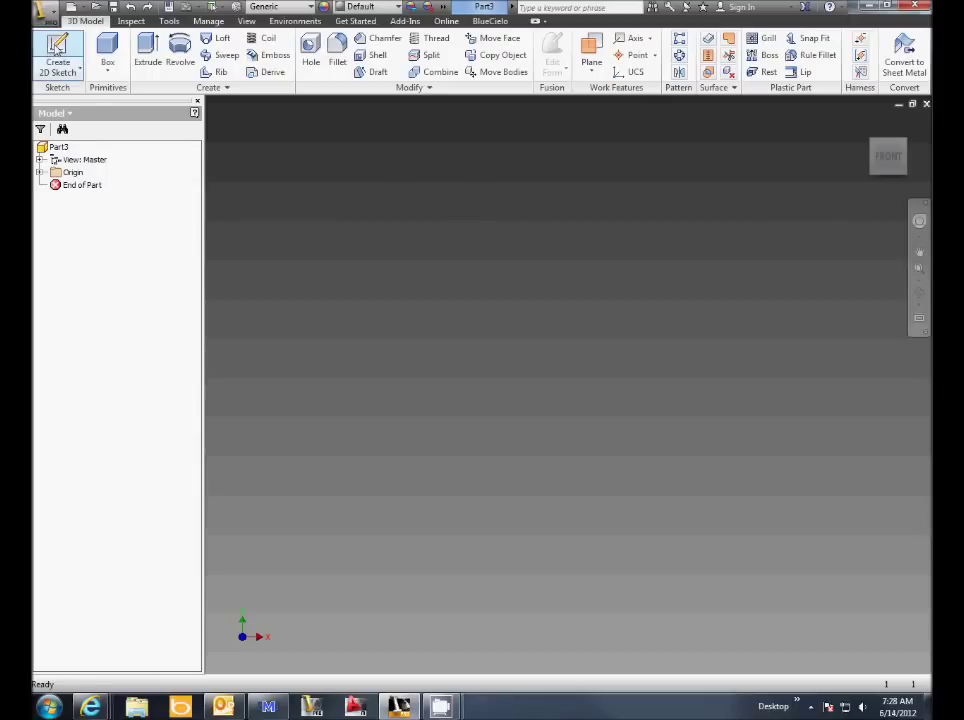
- Begin a new 2D sketch on the part's front (XY) origin plane
left_click(57, 48)
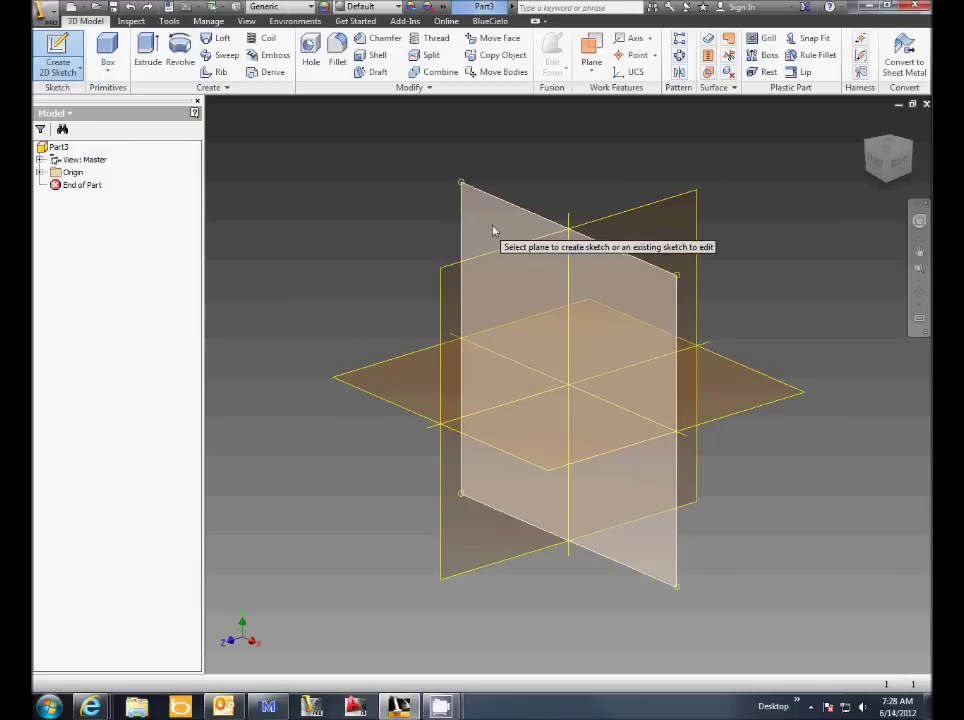
left_click(490, 226)
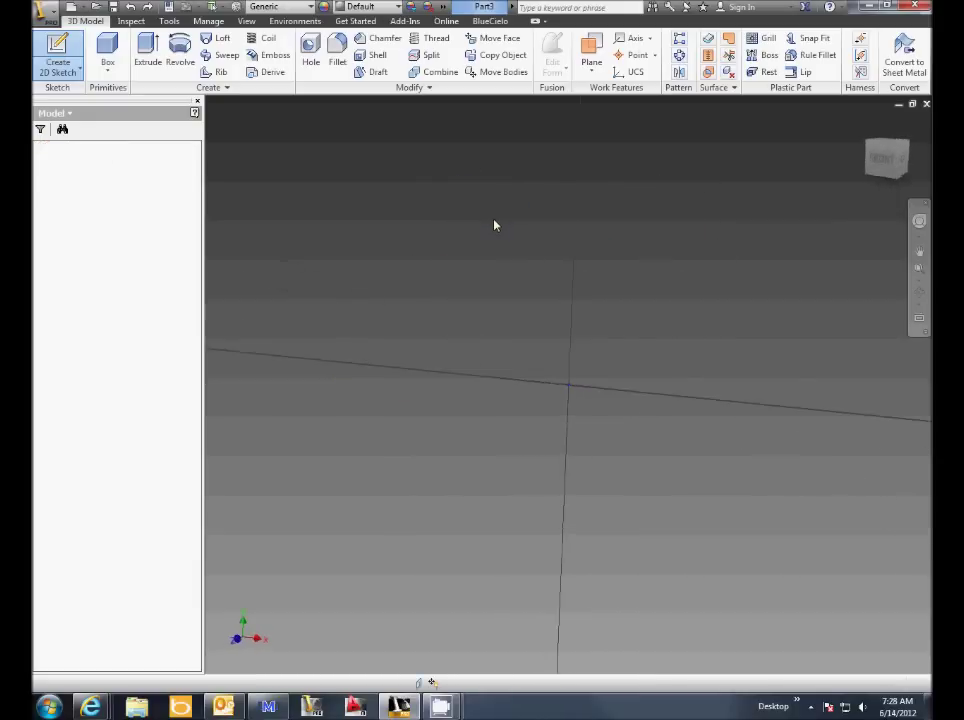
- With Line, trace the stepped outline, sloped top and flat top from the origin back to it
left_click(45, 52)
left_click(568, 385)
mouse_move(684, 314)
middle_mouse_down()
mouse_move(469, 407)
mouse_move(452, 430)
middle_mouse_up()
left_click(551, 465)
left_click(552, 416)
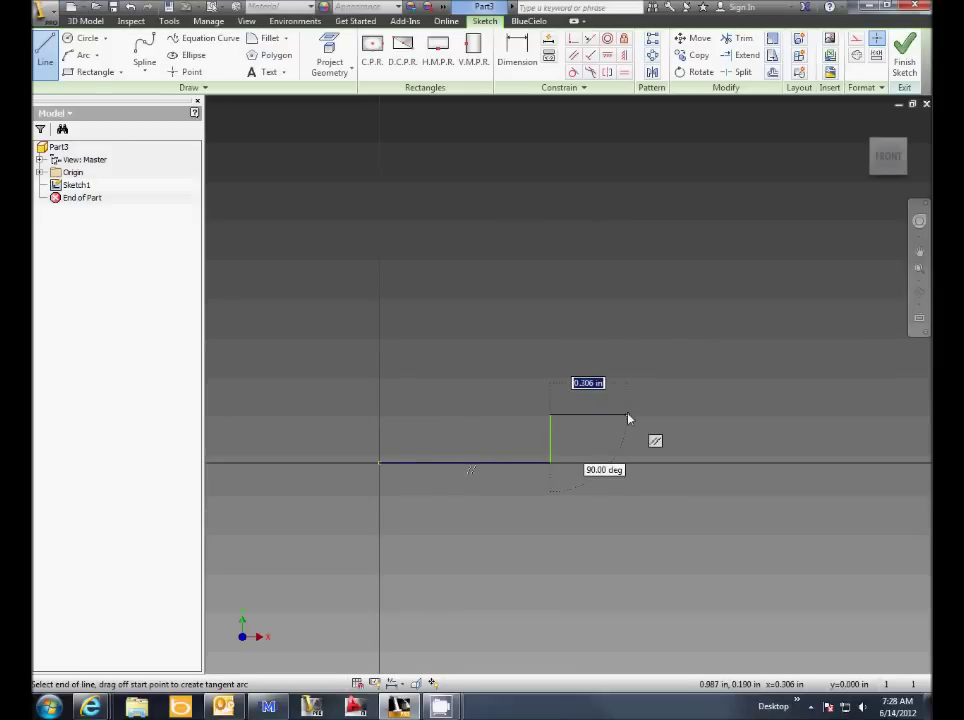
left_click(627, 416)
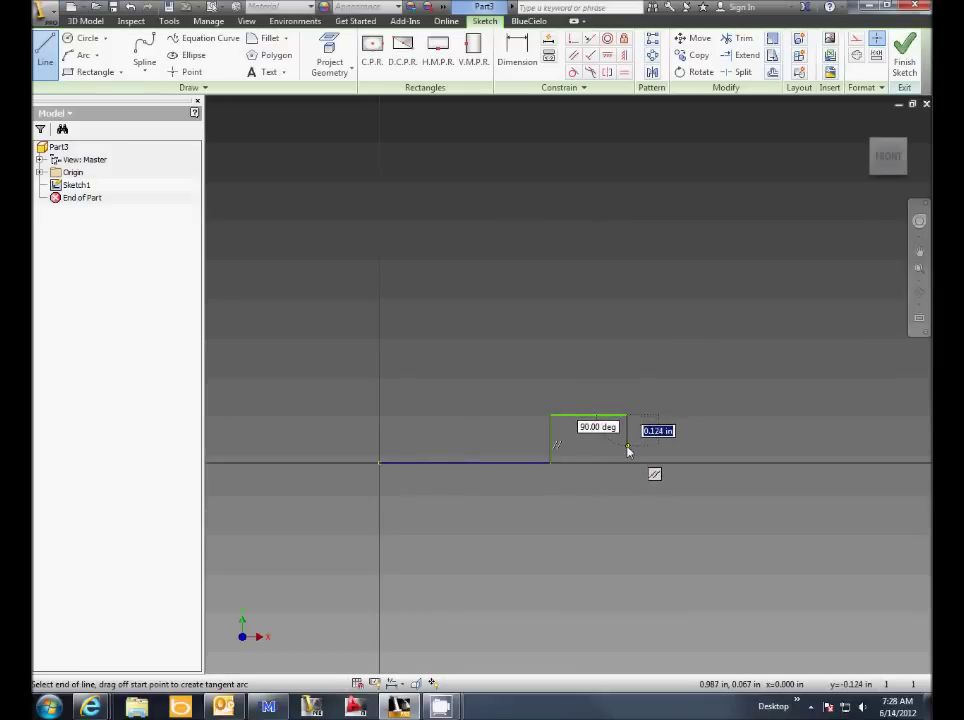
left_click(627, 446)
left_click(715, 446)
left_click(715, 390)
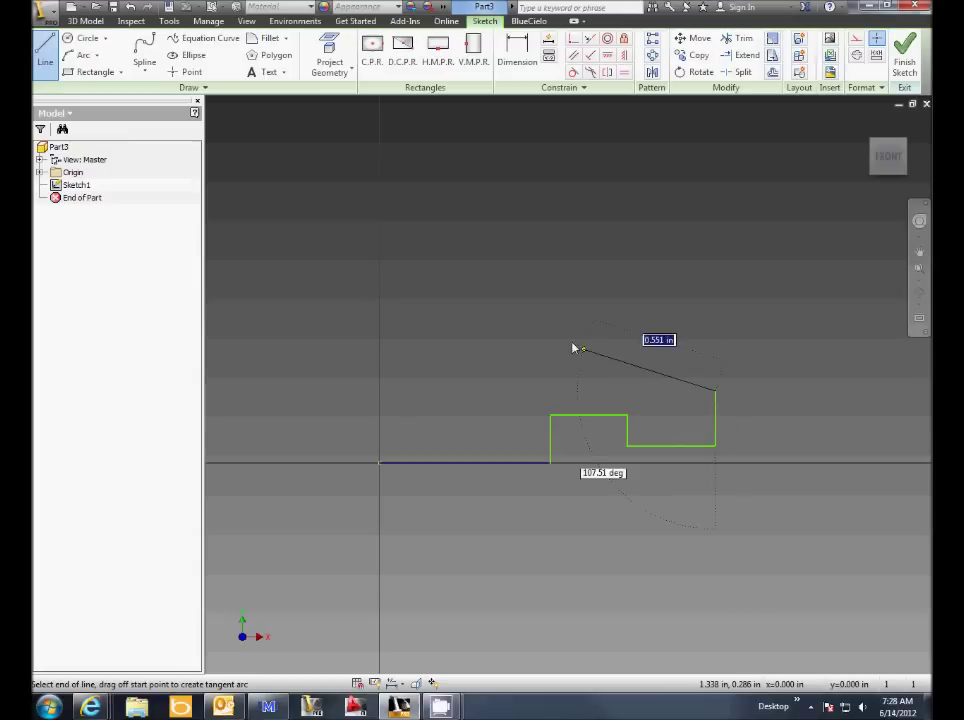
left_click(520, 318)
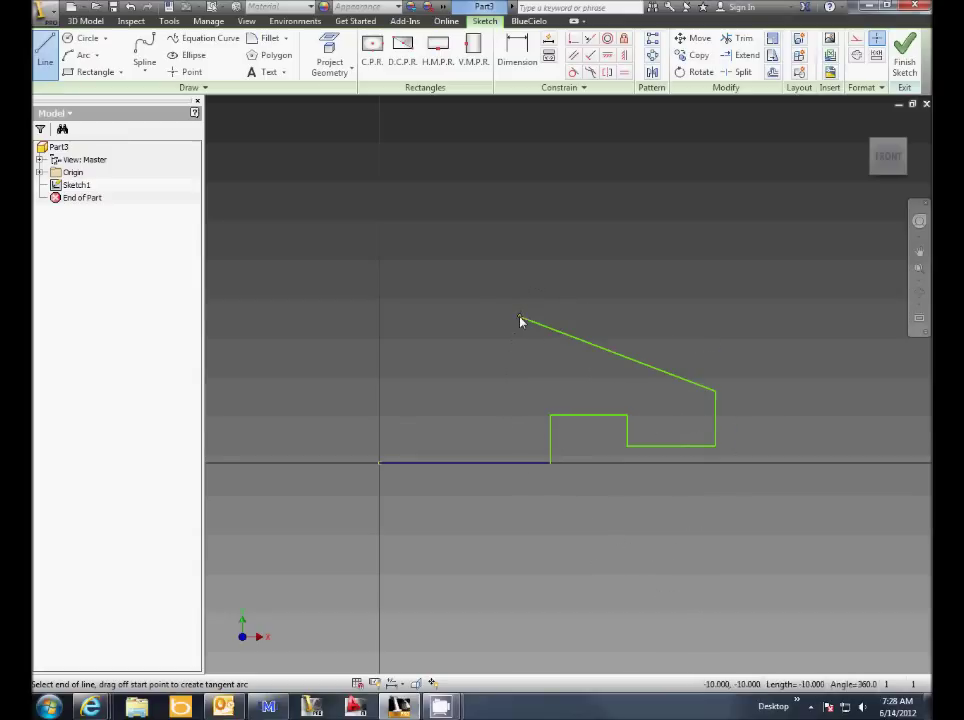
left_click(380, 318)
left_click(380, 462)
- Dimension the distance between the left and right vertical sides as 5.000
right_click(301, 364)
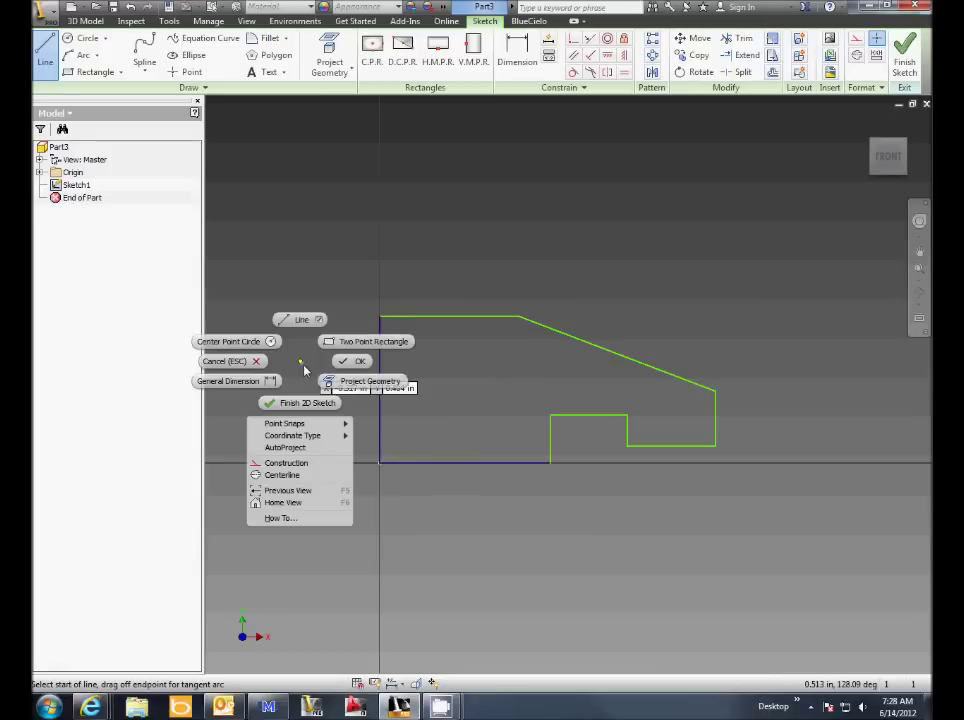
left_click(228, 381)
left_click(379, 452)
left_click(716, 435)
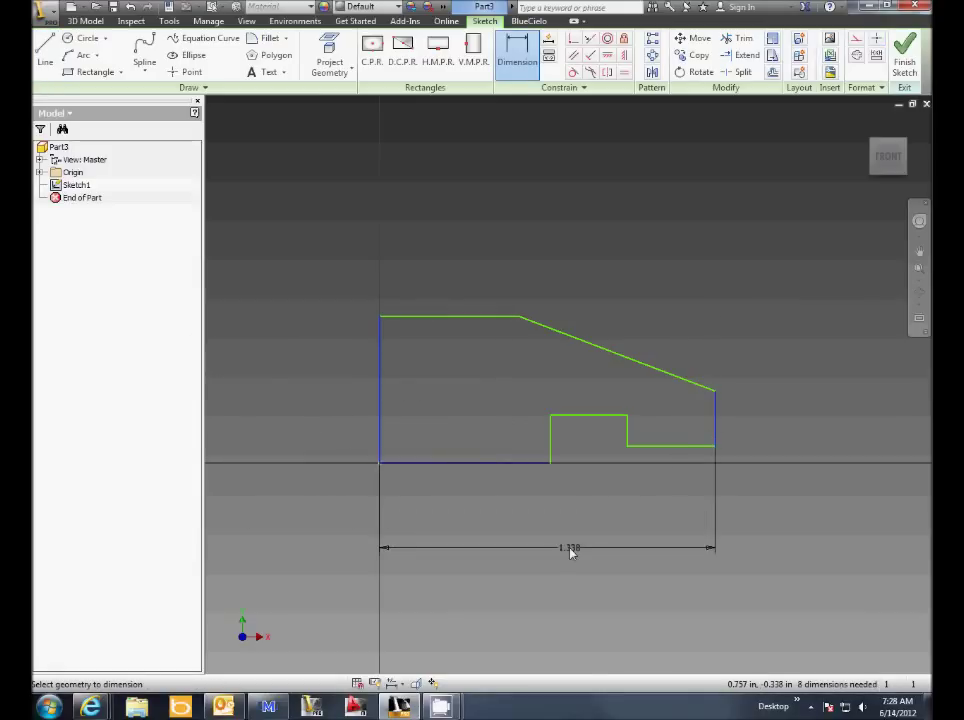
left_click(570, 551)
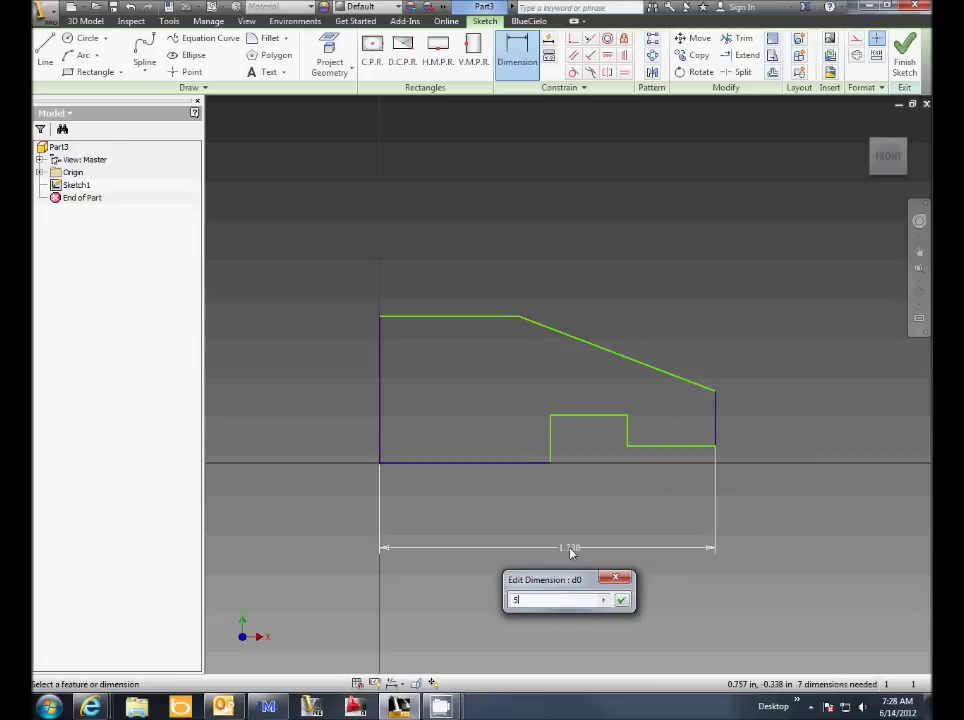
type("5")
key("Return")
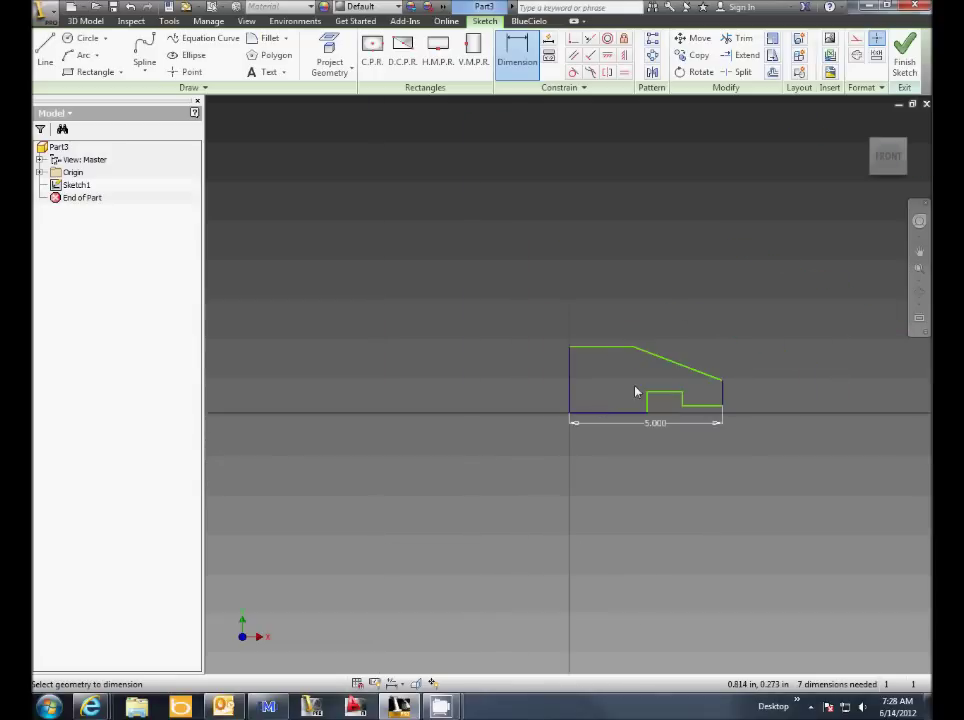
scroll(668, 383, "up", 3)
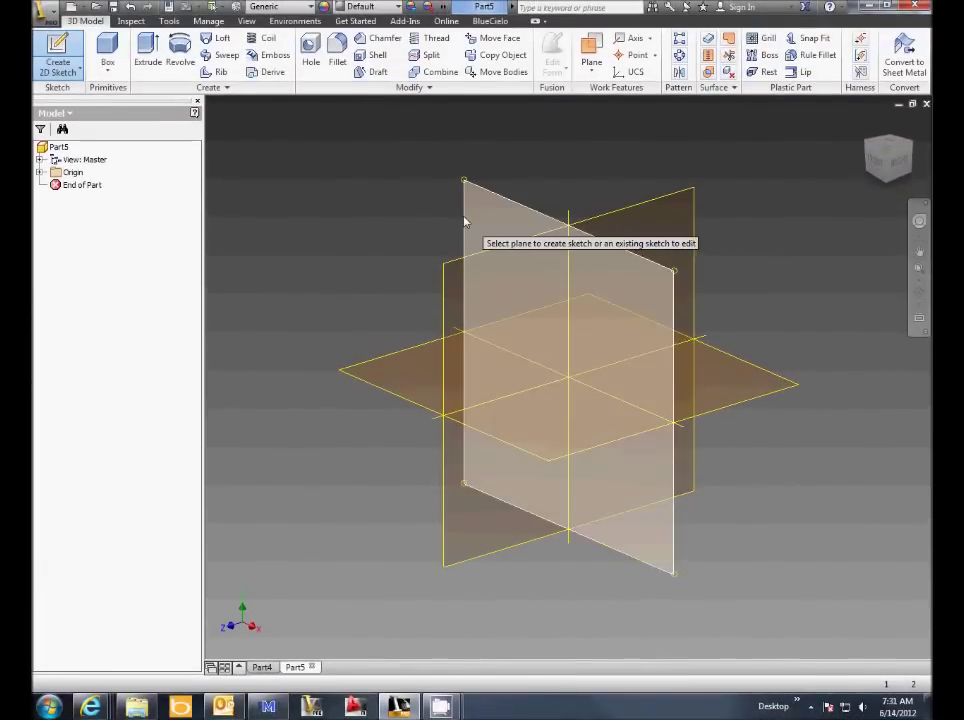
- On the YZ plane, draw a two-point centre rectangle at the origin, 5.000 wide by 2.500 high
left_click(464, 221)
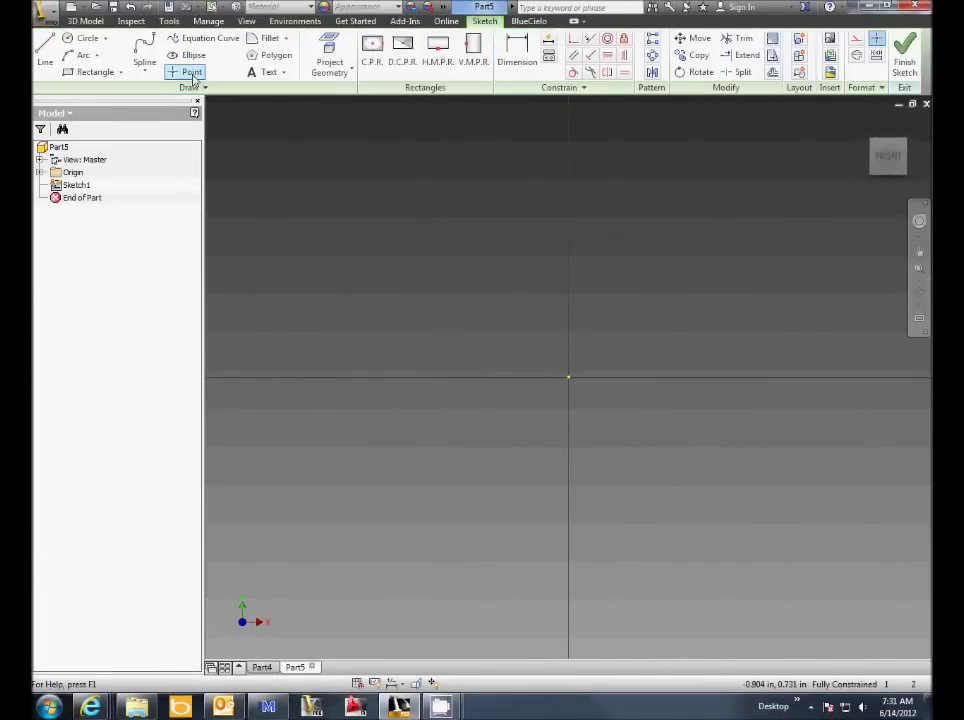
left_click(121, 73)
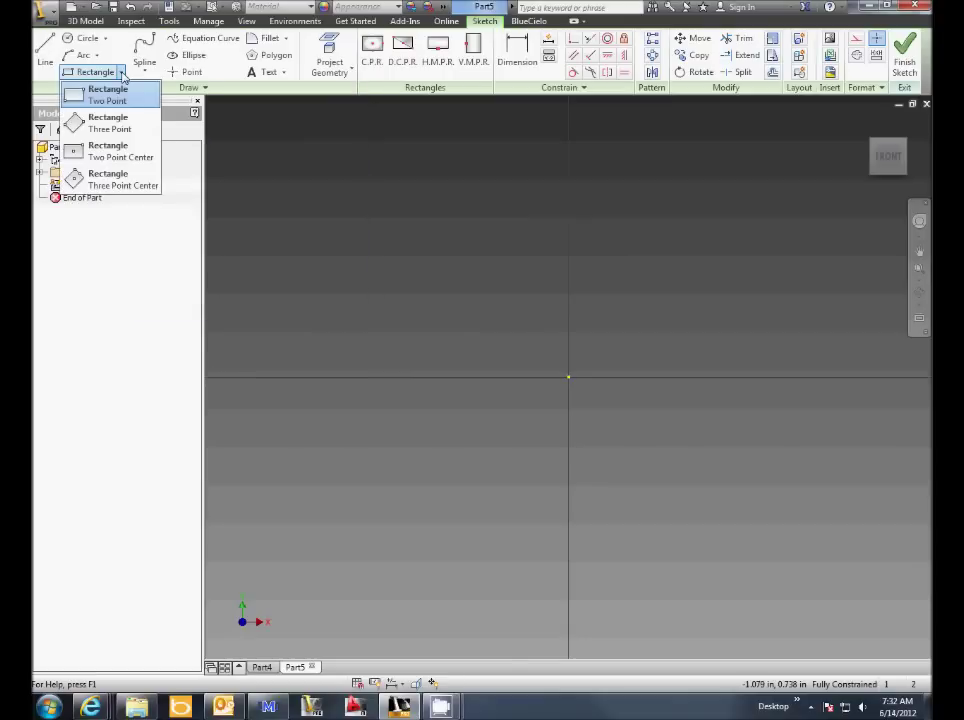
left_click(114, 152)
left_click(567, 379)
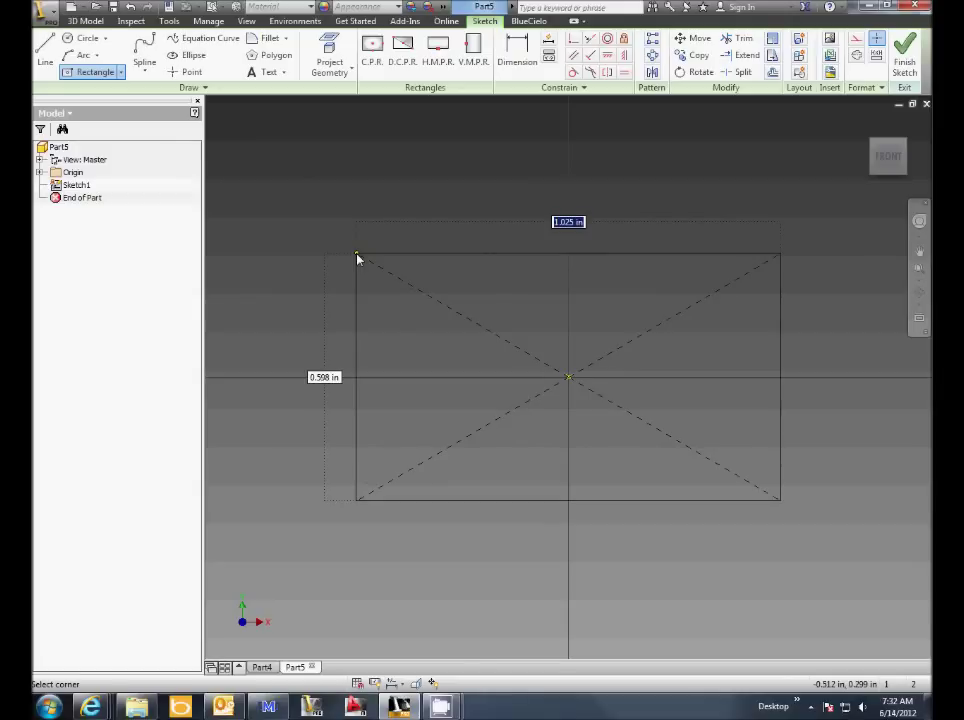
type("5")
key("Tab")
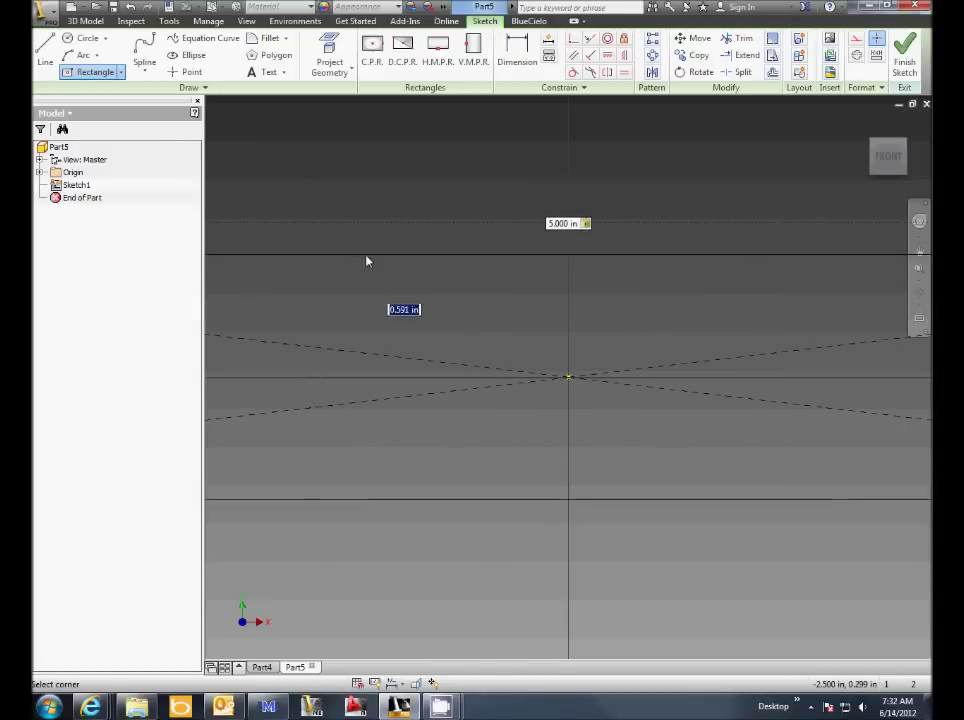
scroll(366, 261, "up", 5)
middle_click_drag(366, 261, 443, 299)
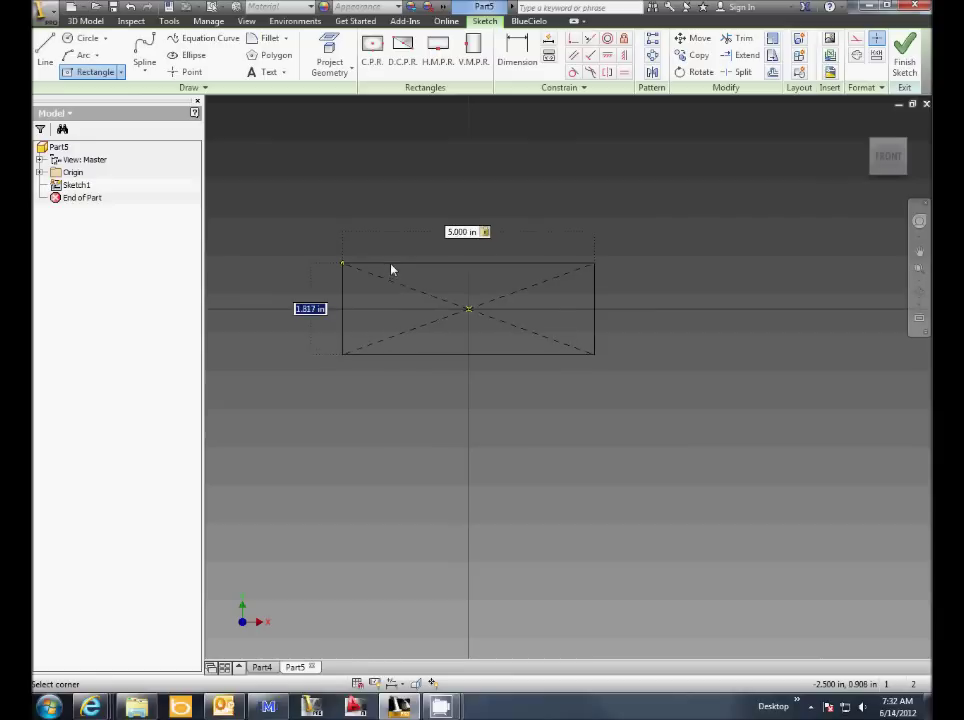
type("0.5")
key("Return")
right_click(341, 181)
left_click(390, 176)
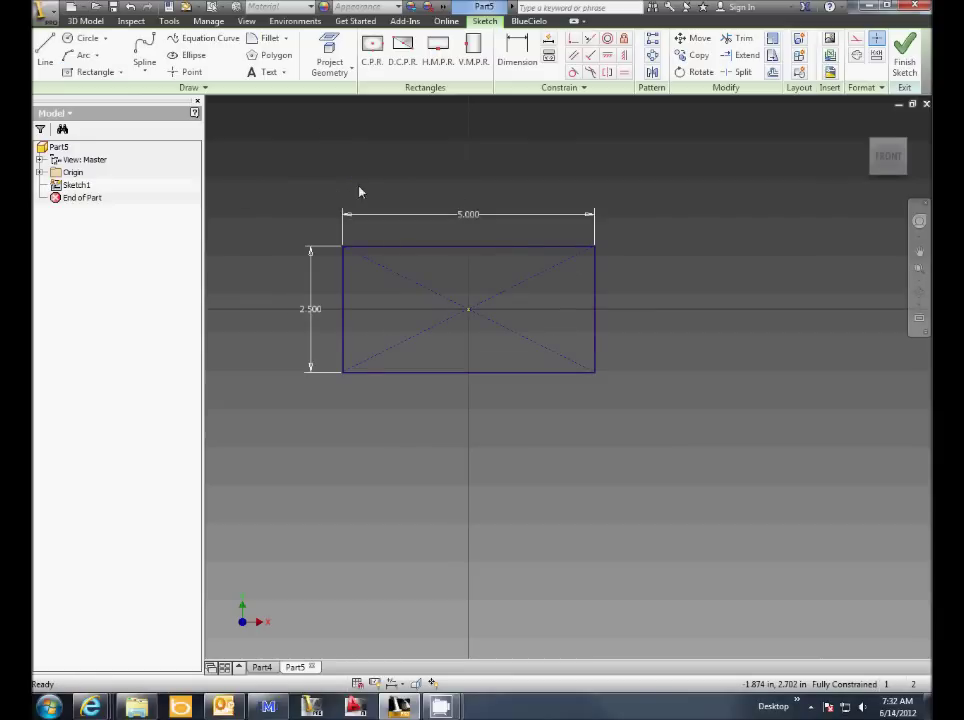
- Undo the rectangle and begin a three-point centre rectangle at the origin
left_click(131, 7)
left_click(120, 72)
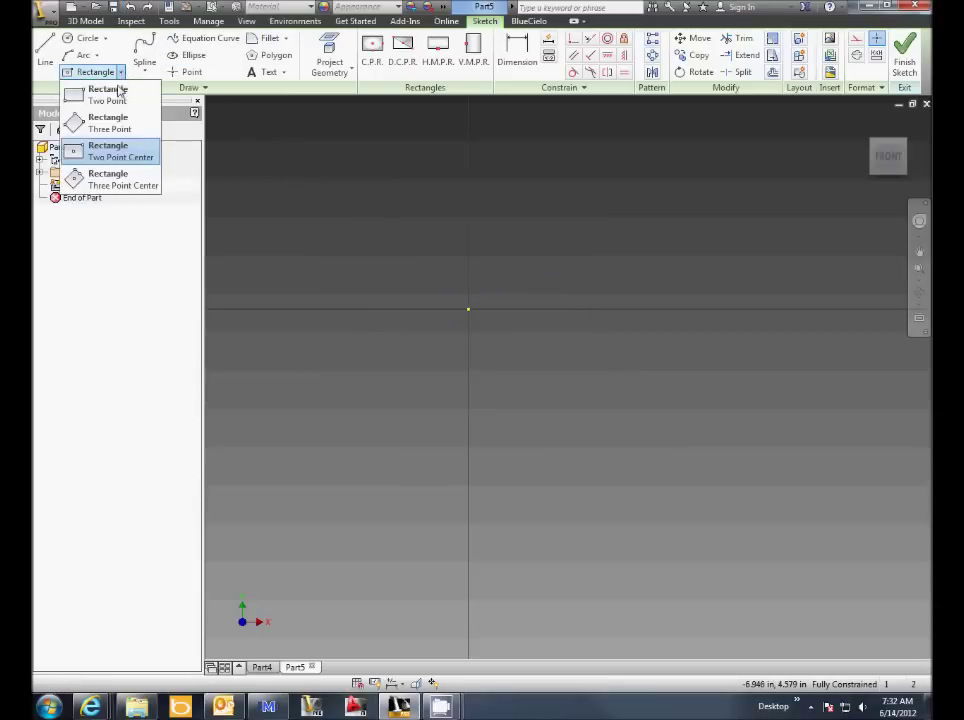
left_click(114, 178)
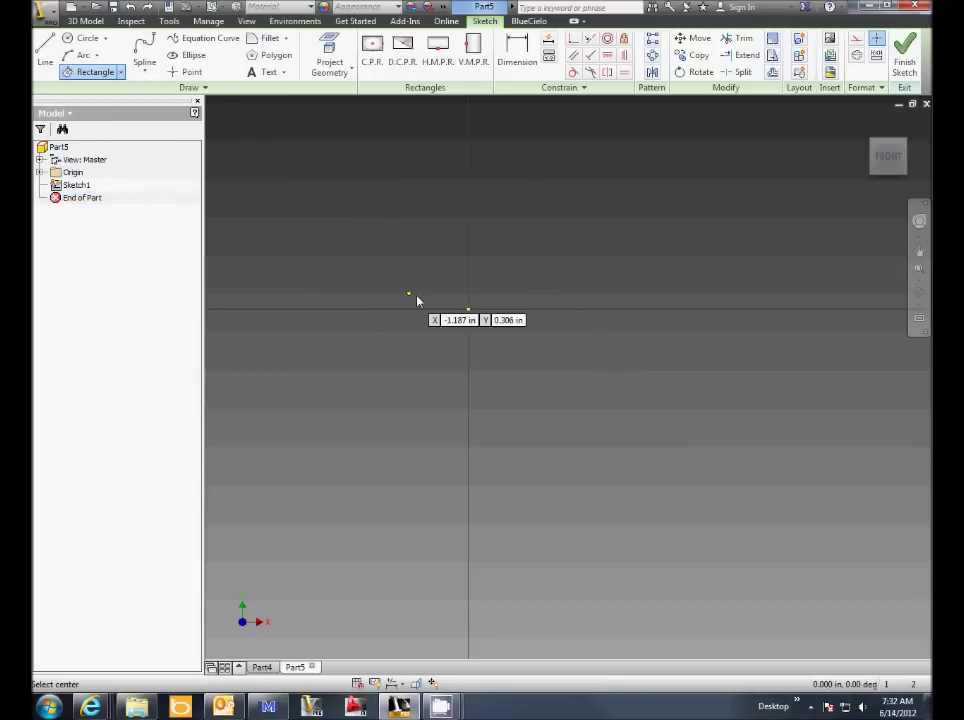
left_click(468, 309)
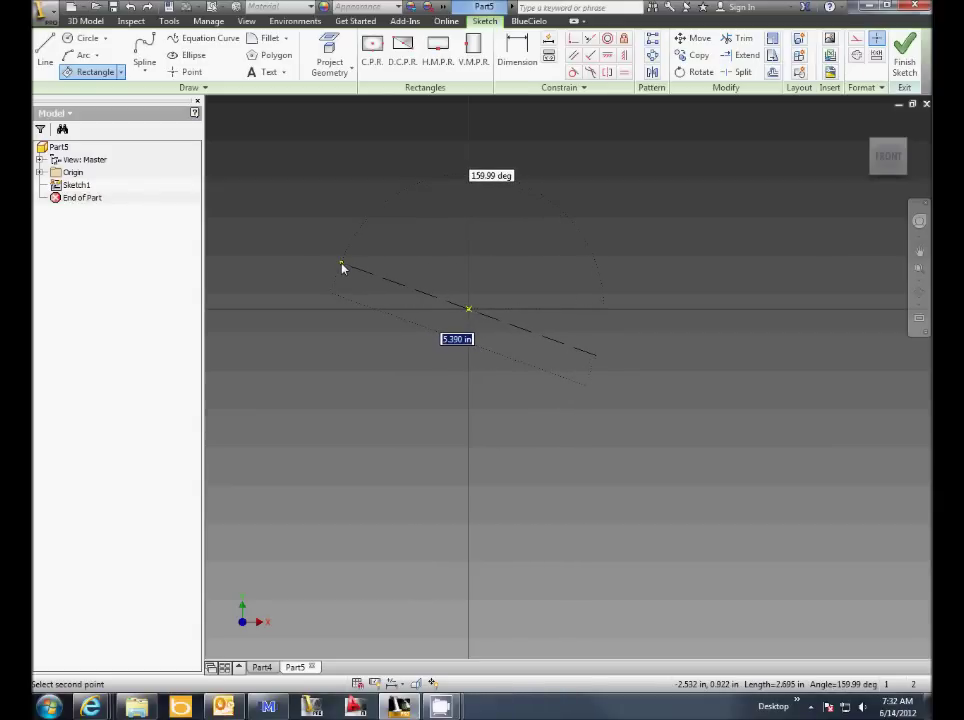
- Size the rectangle 5.000 long at 160° and 3.000 wide, then finish it
type("5")
key("Tab")
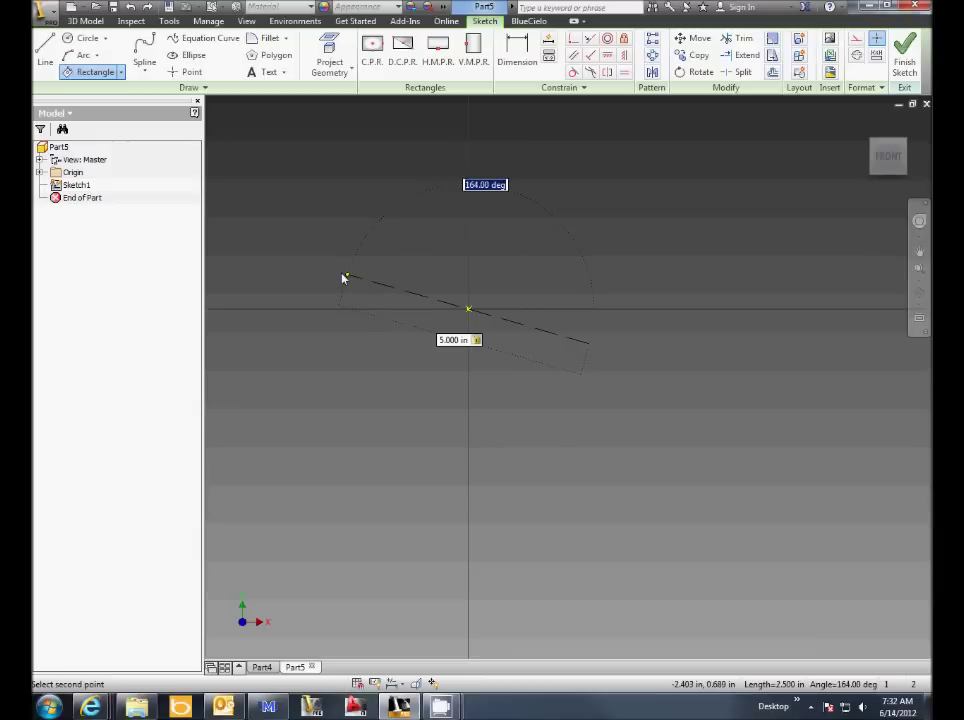
type("160")
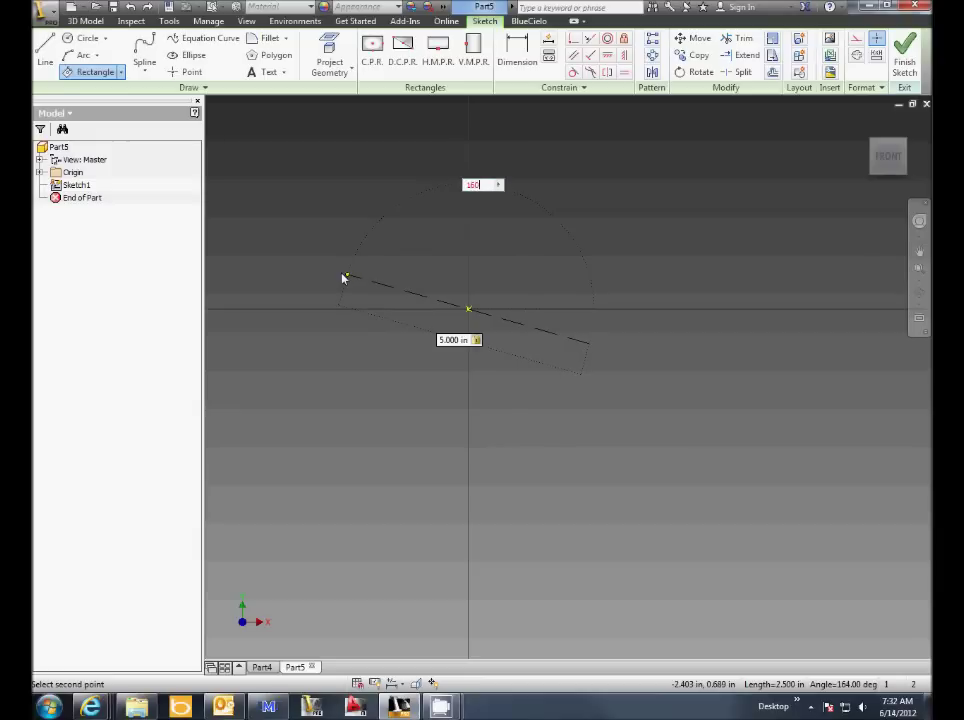
key("Tab")
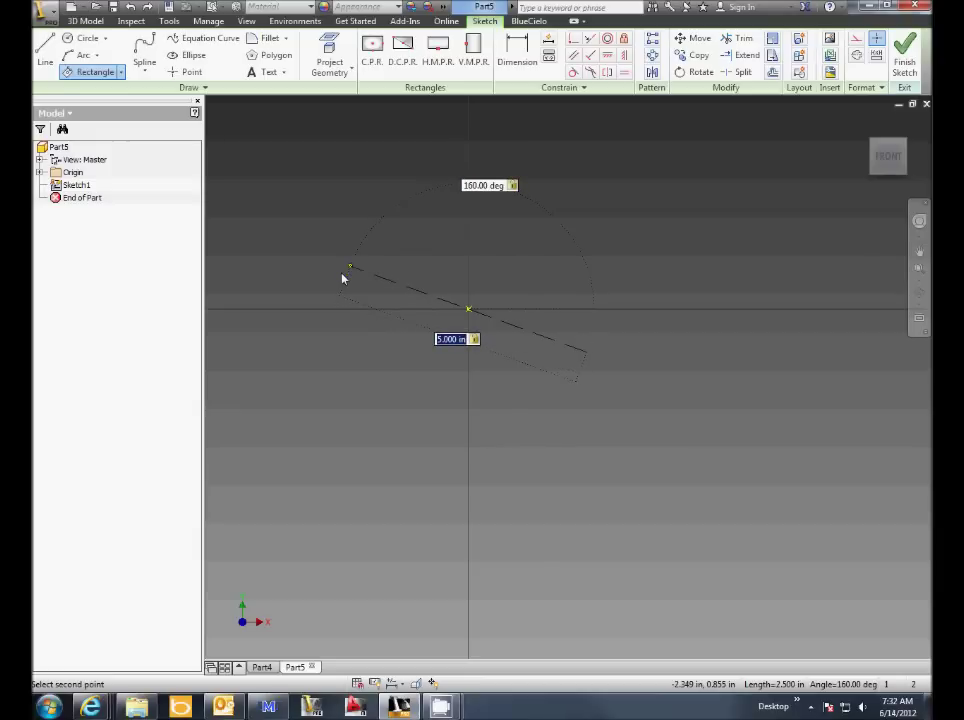
key("Return")
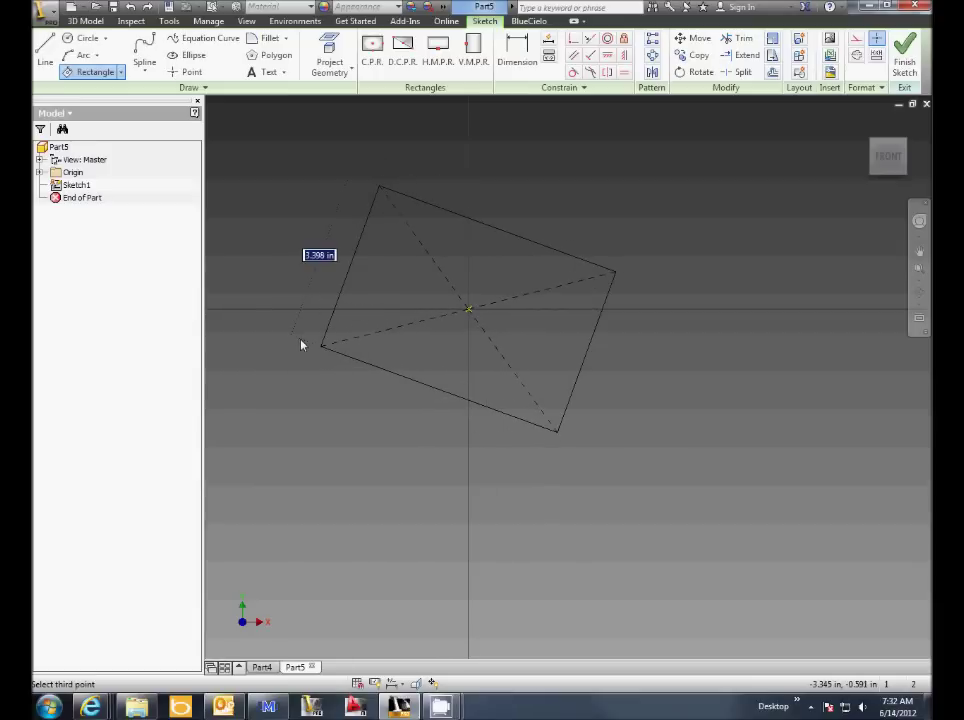
type("3")
key("Return")
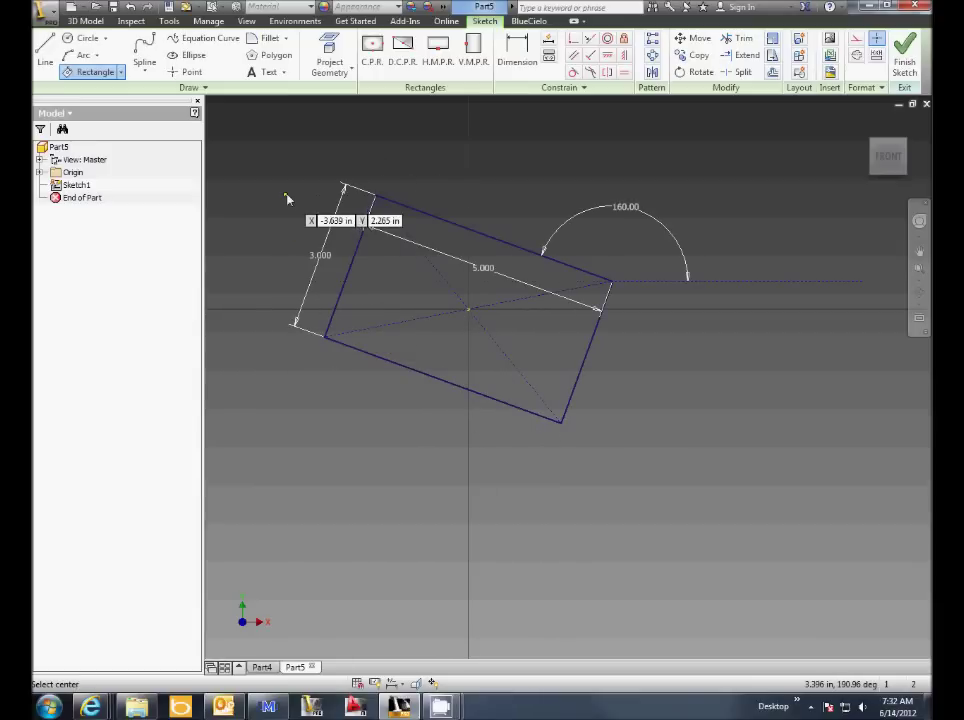
right_click(298, 194)
left_click(357, 196)
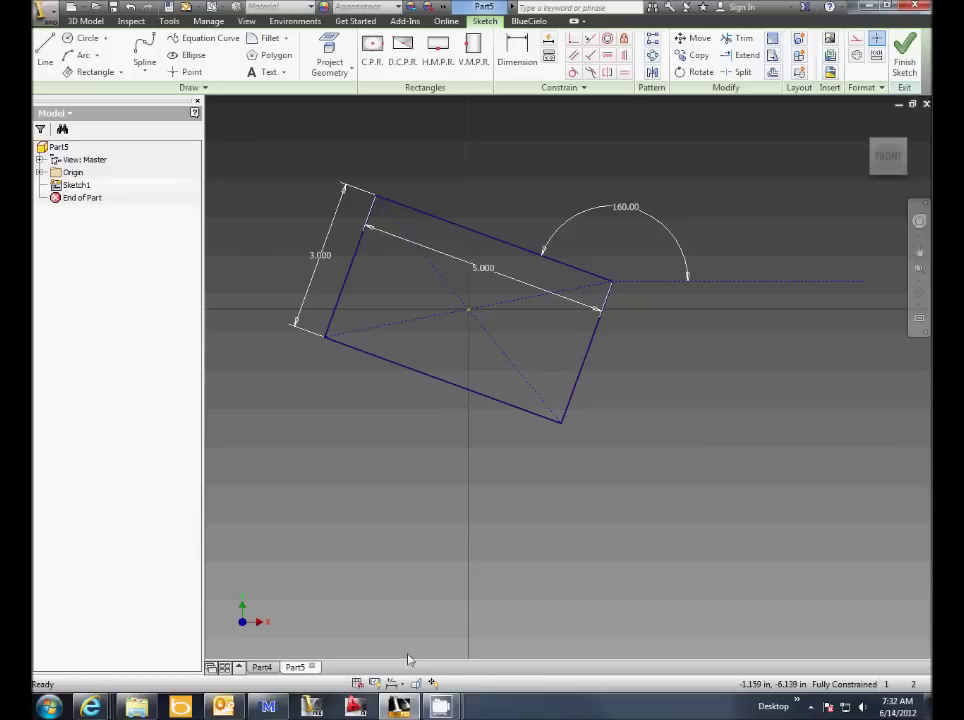
- Switch to Part4 and start a 2D sketch on an origin plane
left_click(261, 667)
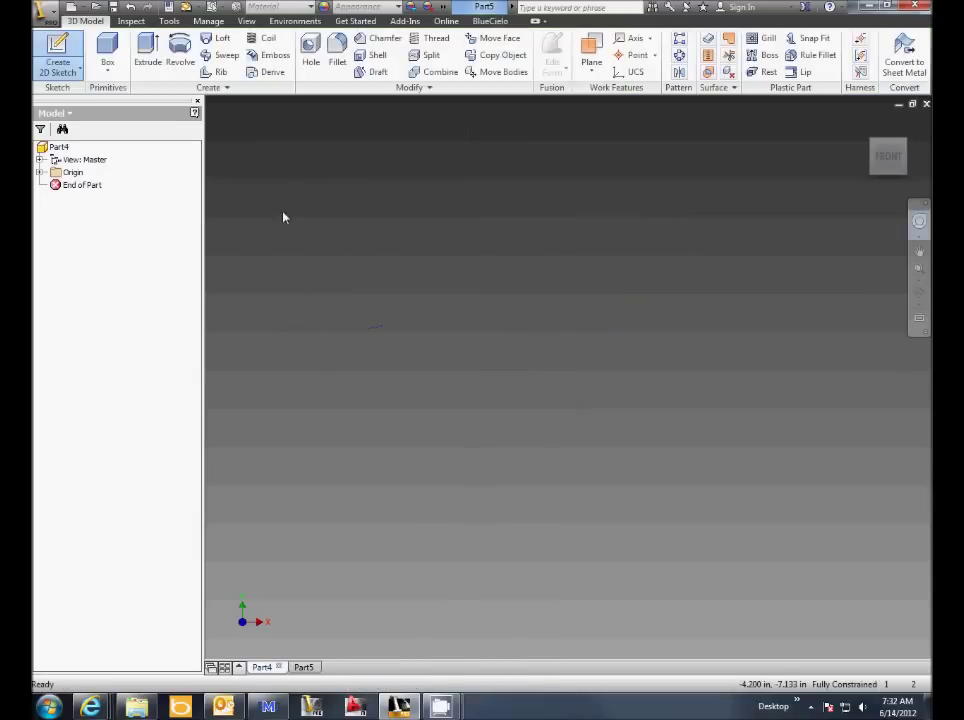
left_click(57, 55)
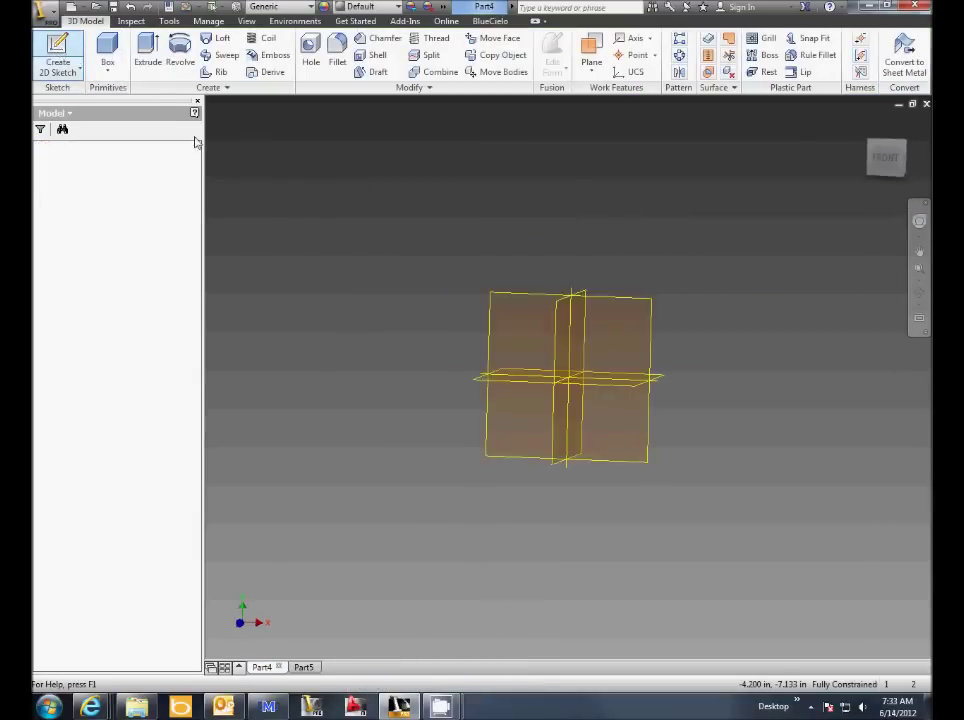
left_click(469, 216)
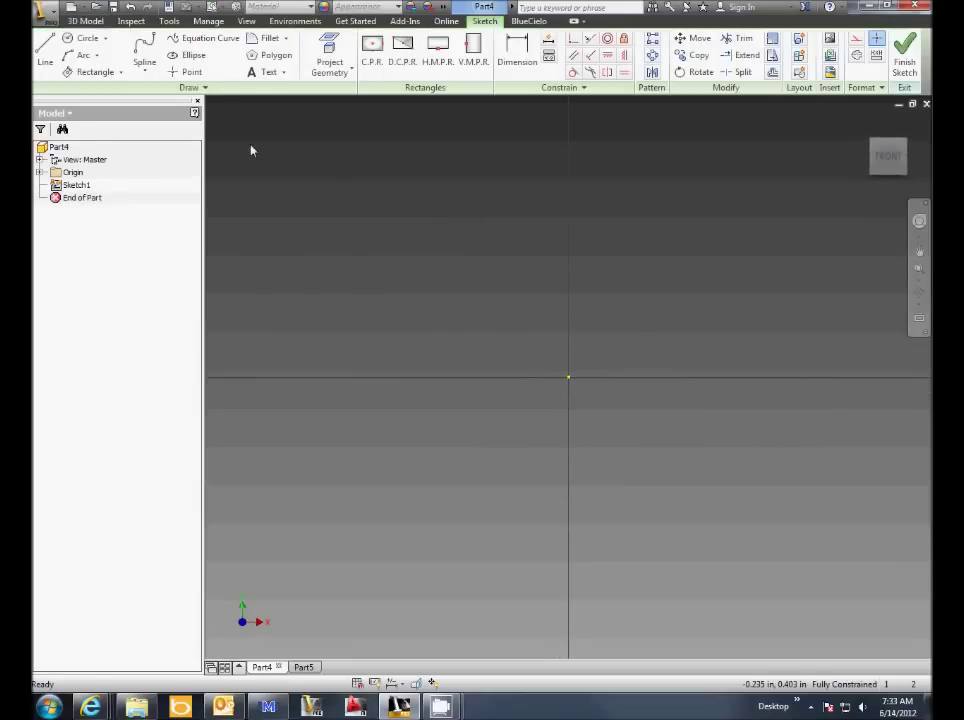
- Draw a three-point arc from the origin to a point on the horizontal axis
left_click(86, 56)
left_click(568, 377)
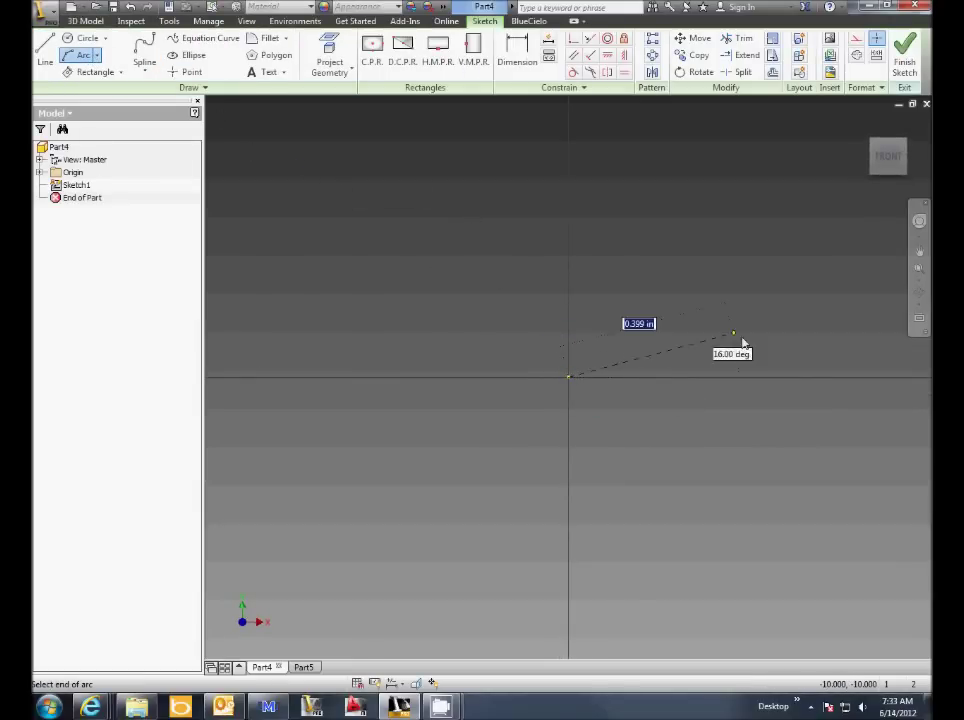
left_click(797, 377)
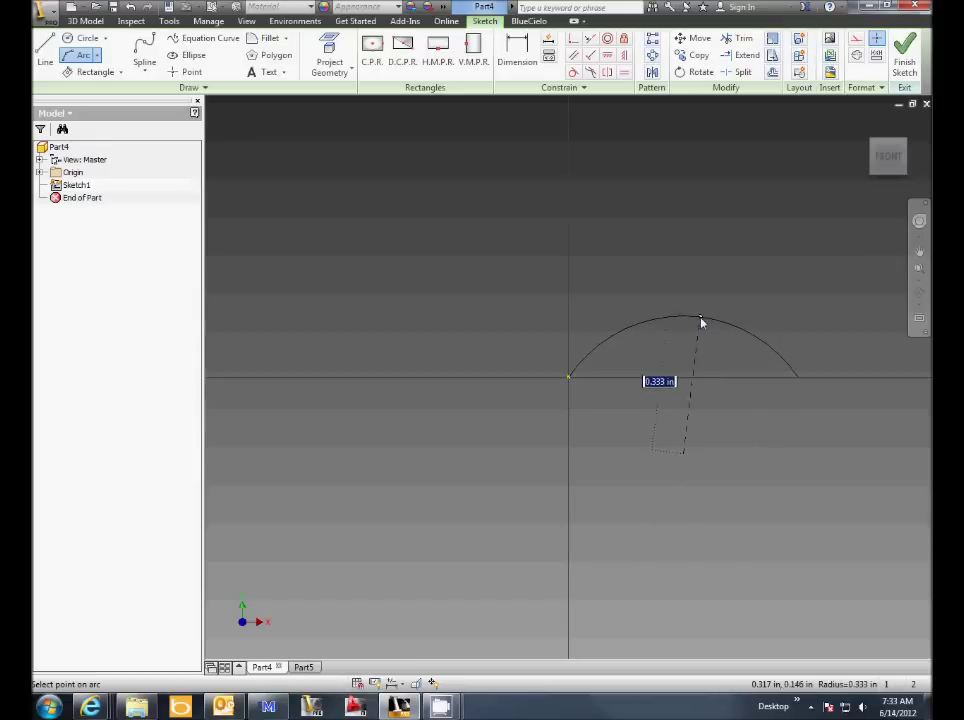
left_click(699, 321)
- Dimension the arc by its arc length and set it to .750
right_click(292, 183)
left_click(222, 196)
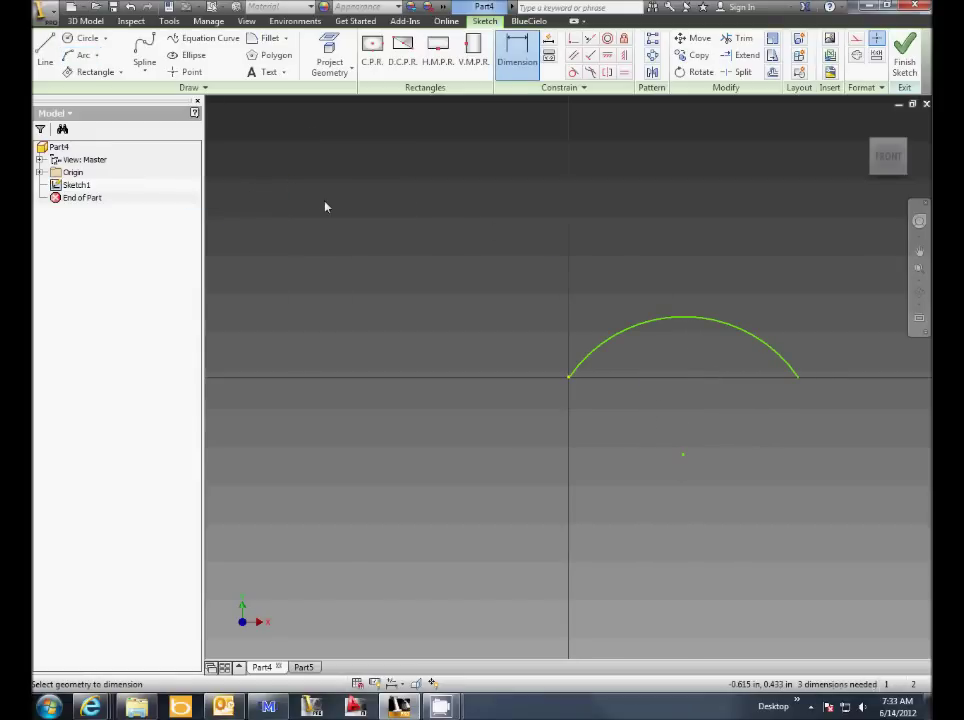
left_click(636, 328)
right_click(614, 272)
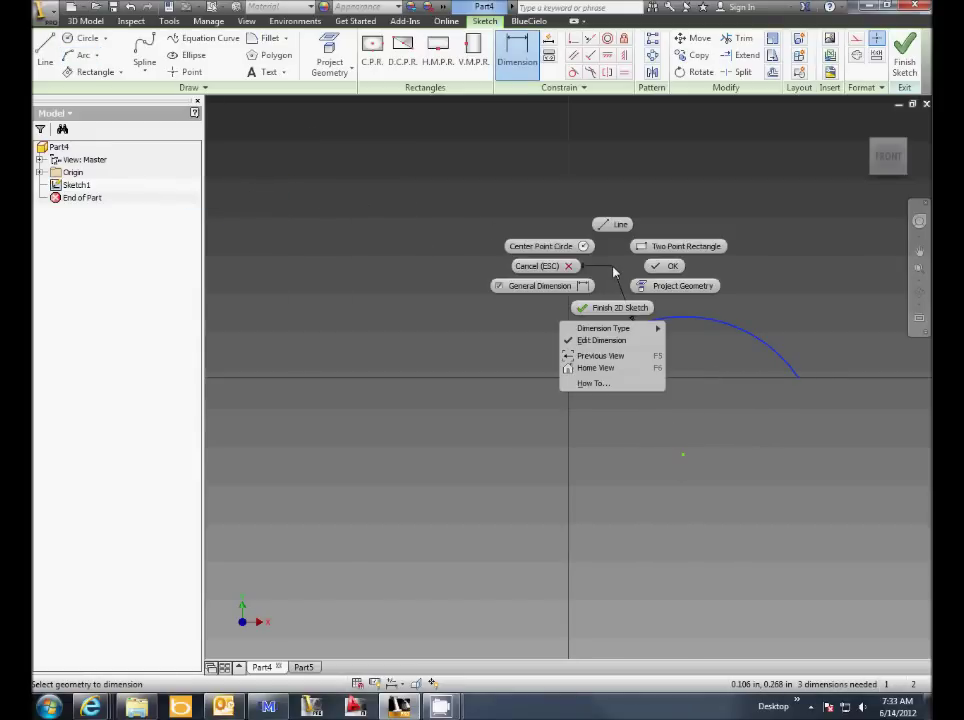
mouse_move(619, 334)
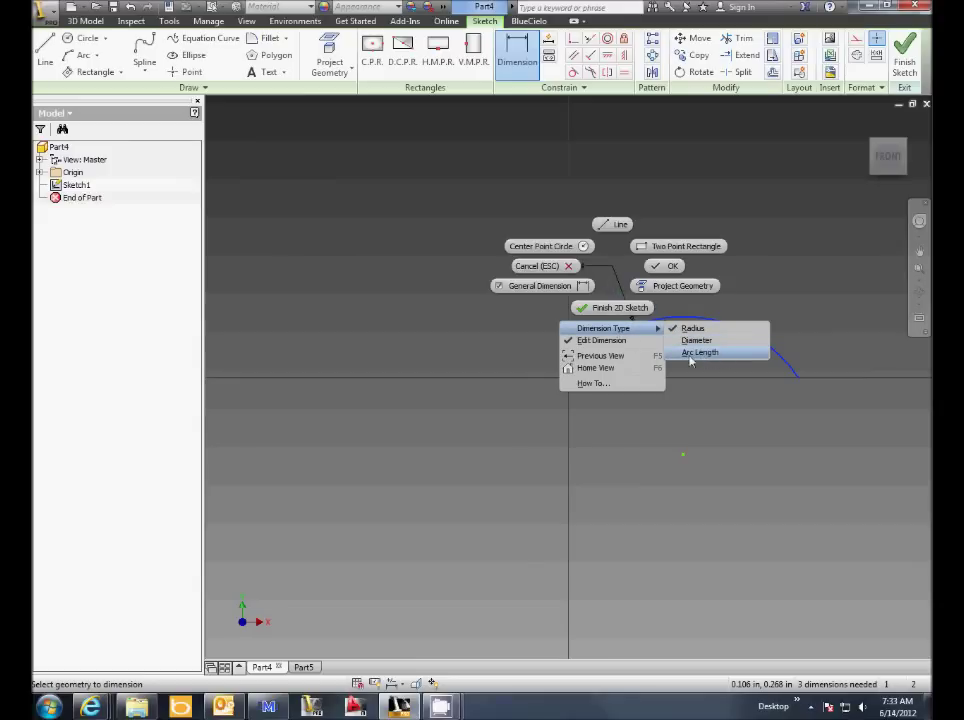
left_click(689, 355)
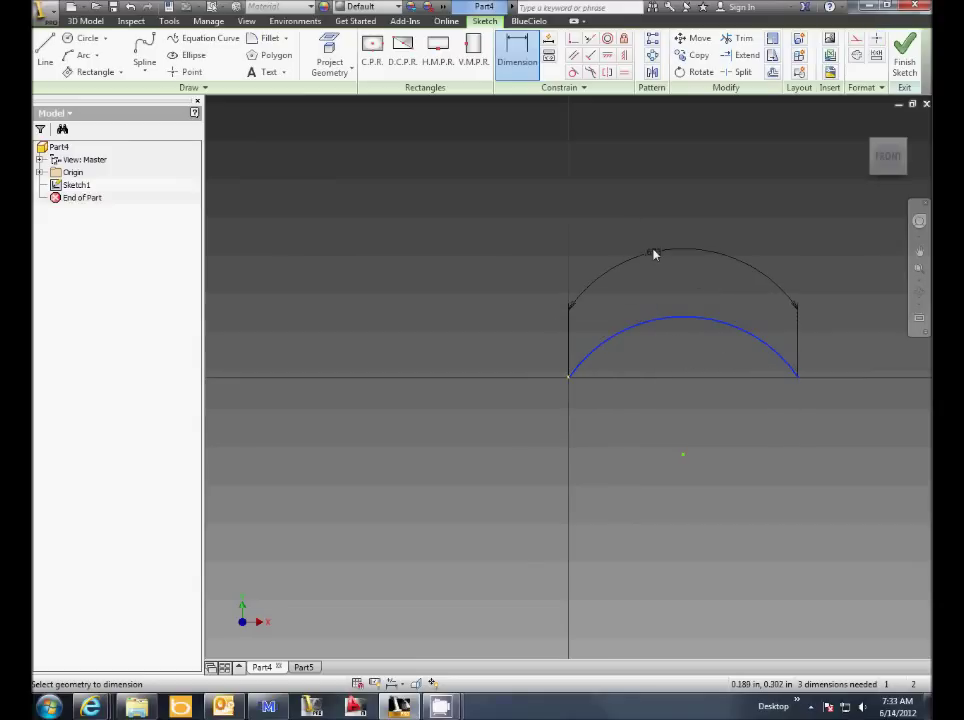
left_click(665, 250)
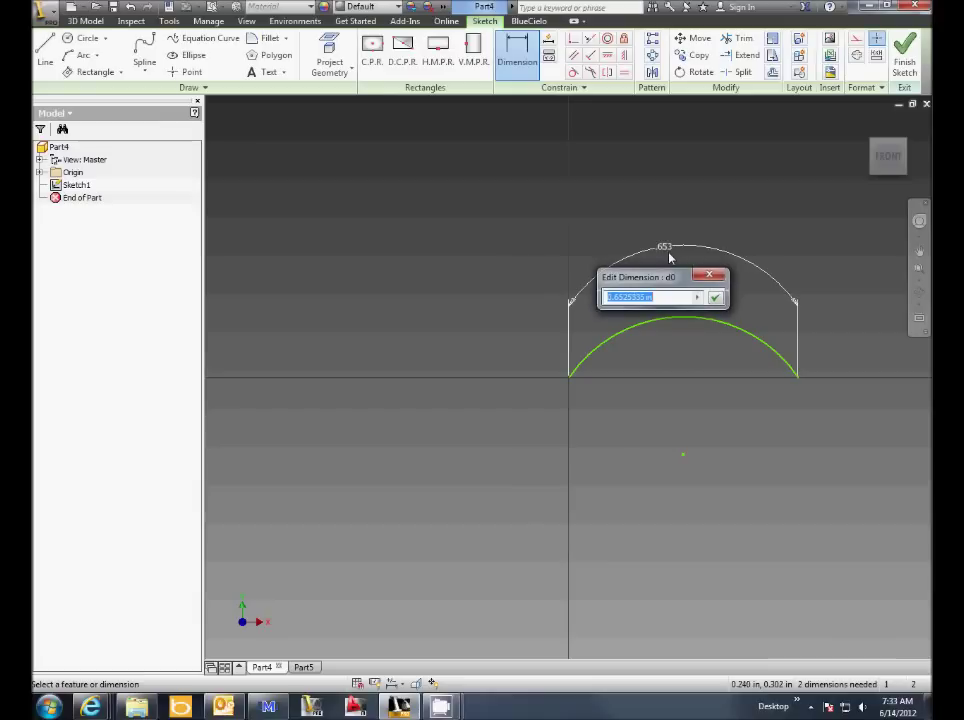
type(".75")
key("Return")
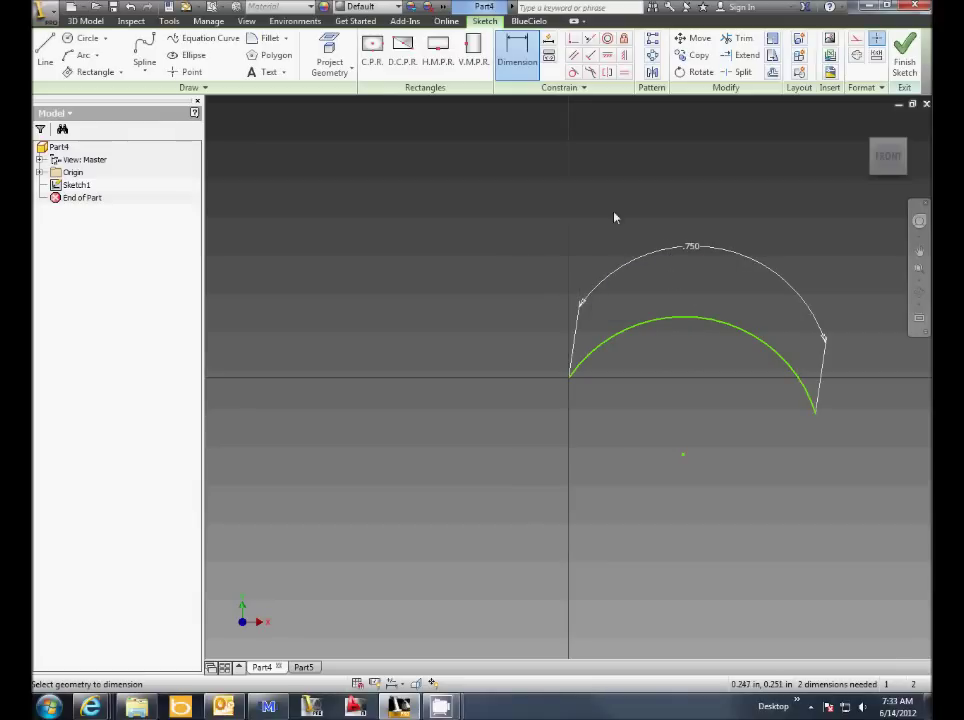
right_click(612, 207)
left_click(660, 203)
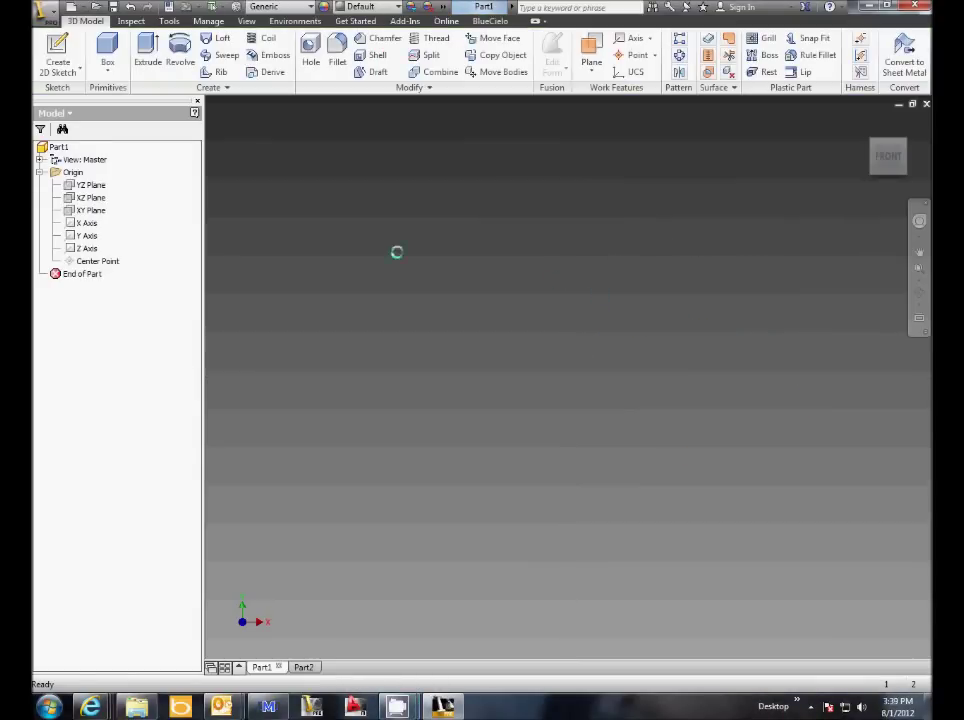
- Sketch on Part1's XY plane and draw the closed six-line stepped, sloped profile from the origin
key("s")
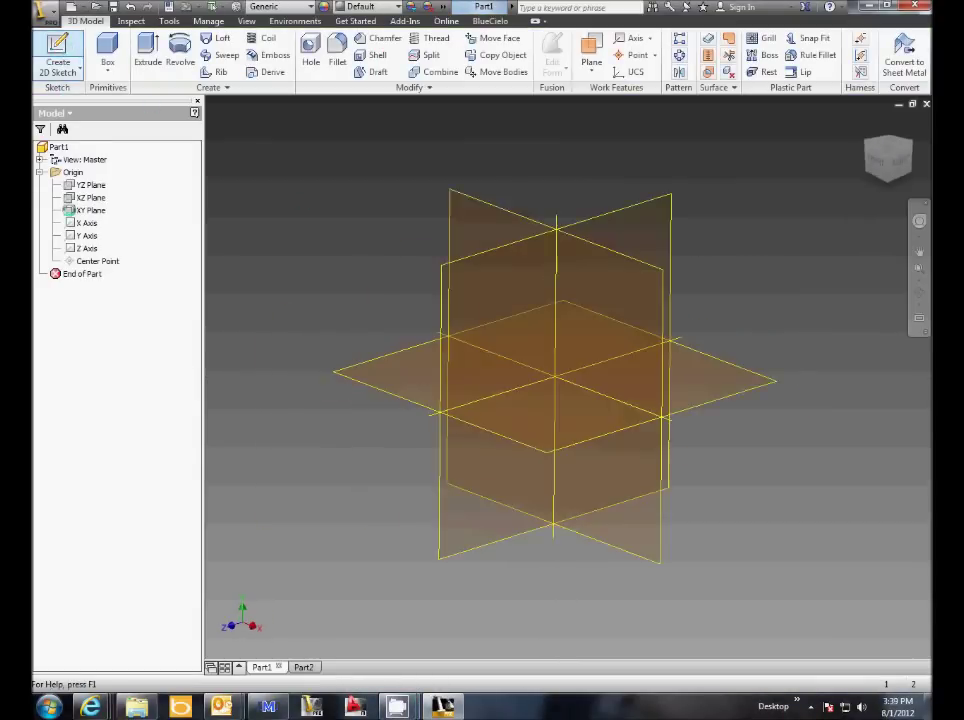
left_click(466, 212)
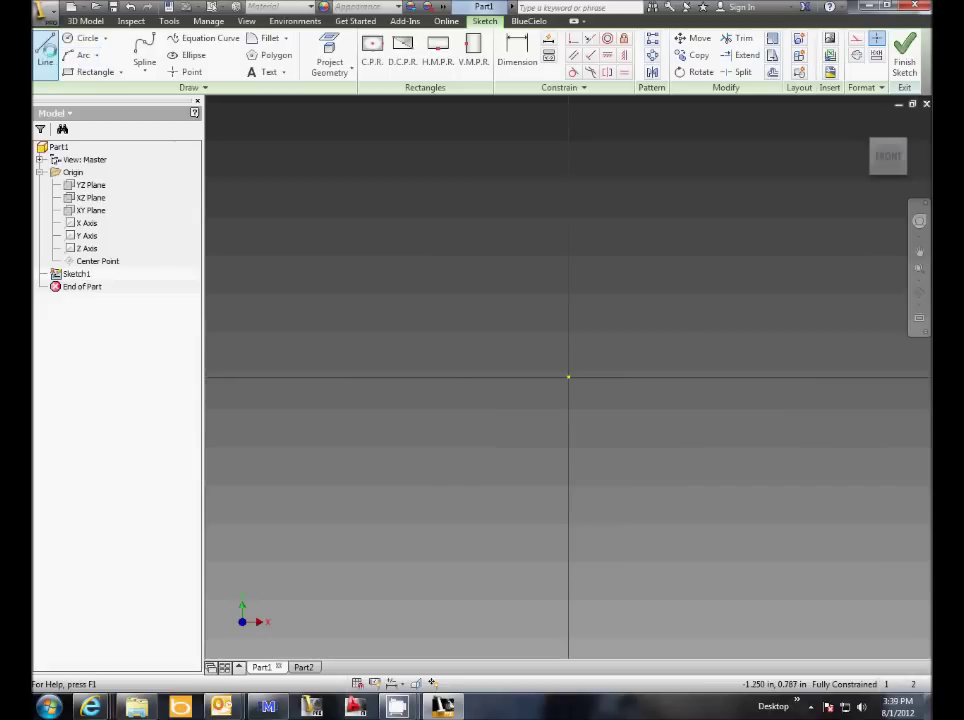
left_click(568, 376)
mouse_move(740, 366)
middle_mouse_down()
mouse_move(721, 366)
mouse_move(564, 445)
middle_mouse_up()
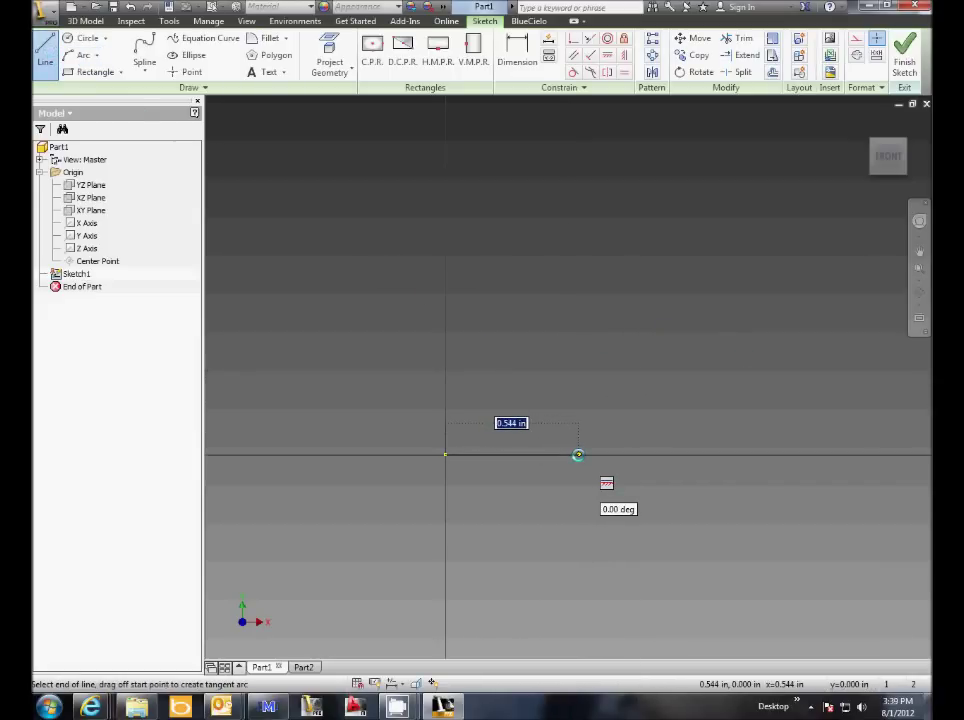
left_click(578, 455)
left_click(578, 386)
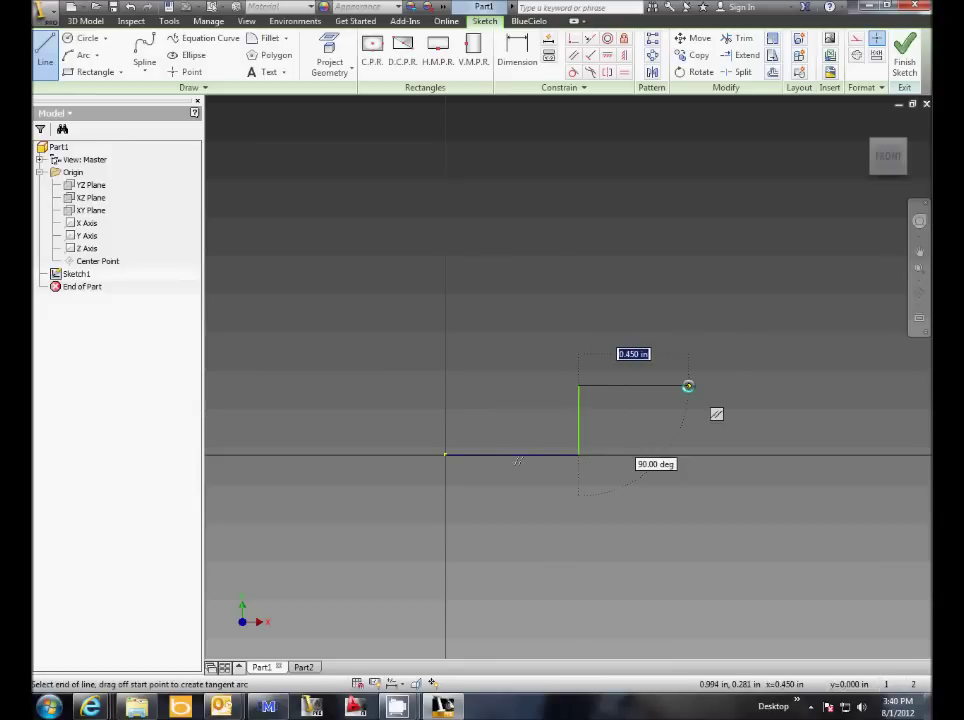
left_click(688, 386)
left_click(688, 293)
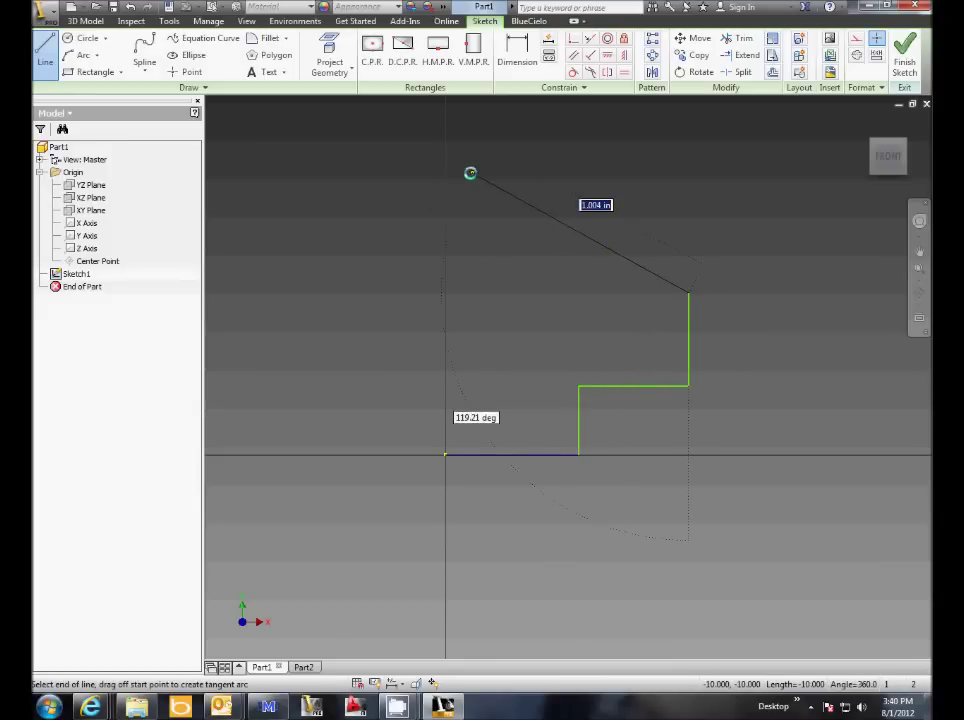
left_click(445, 168)
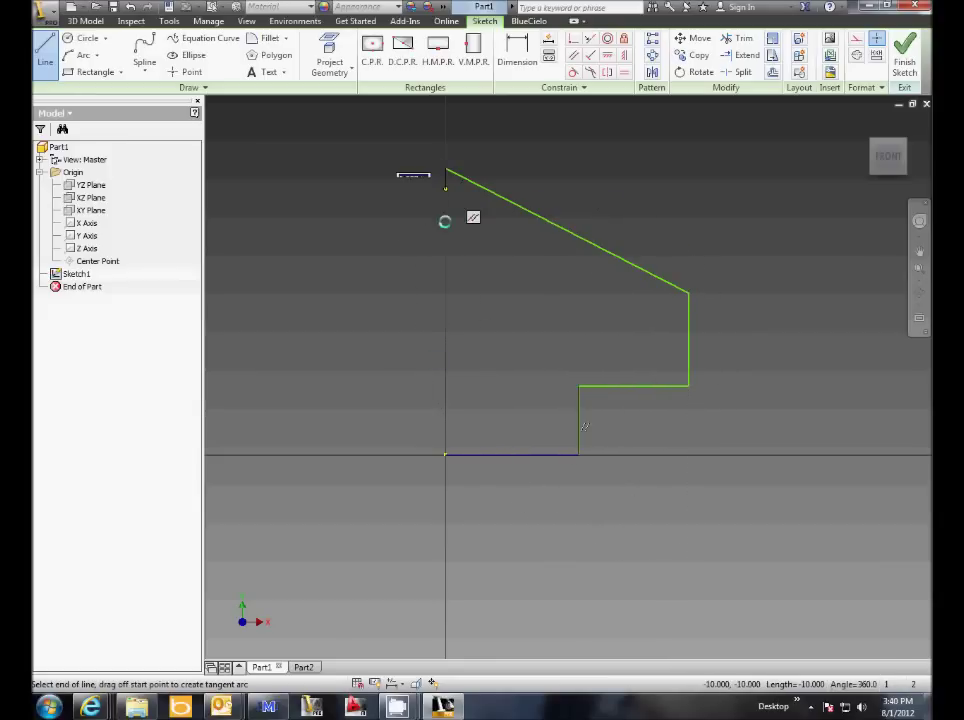
left_click(445, 456)
right_click(372, 379)
left_click(421, 376)
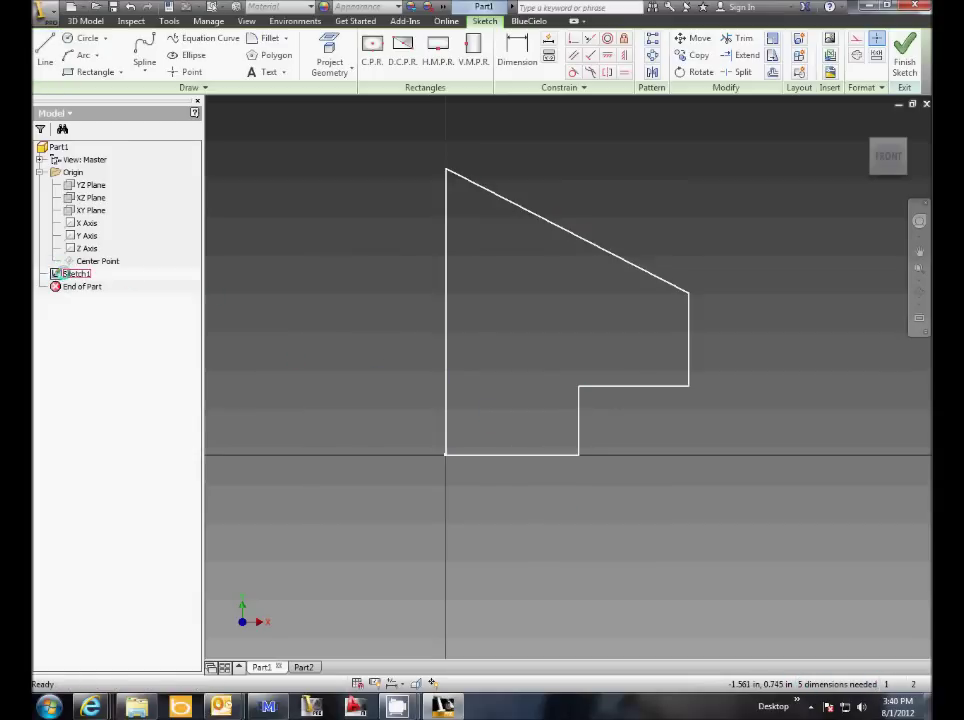
- Dimension the left edge height as 1.000 and the sloped edge angle as 60°
right_click(311, 315)
left_click(237, 336)
left_click(445, 329)
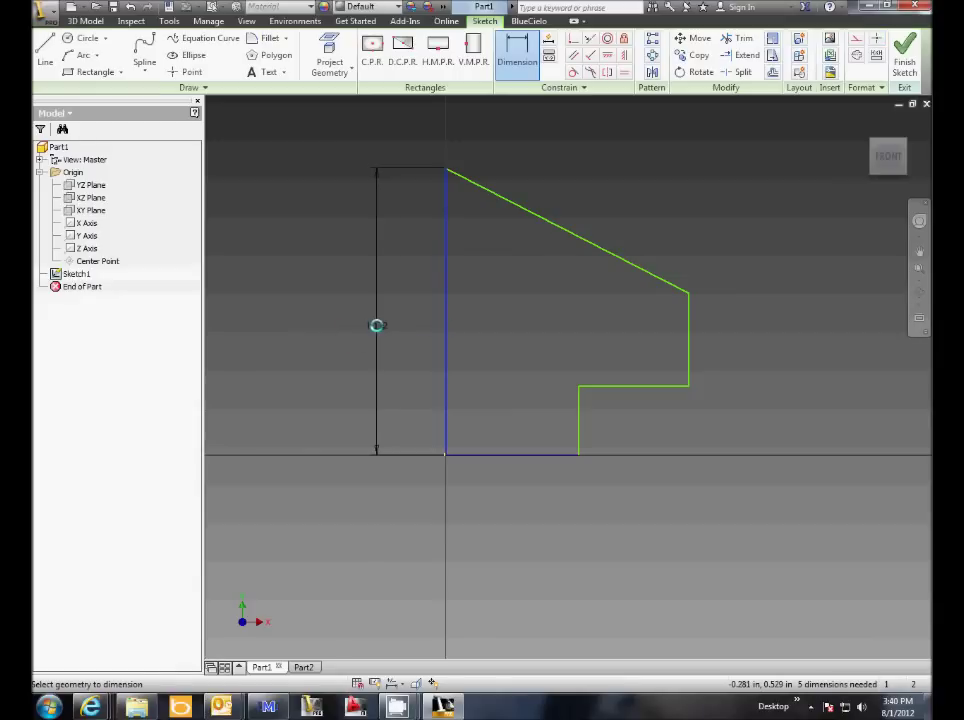
left_click(376, 325)
type("1.176174")
key("Return")
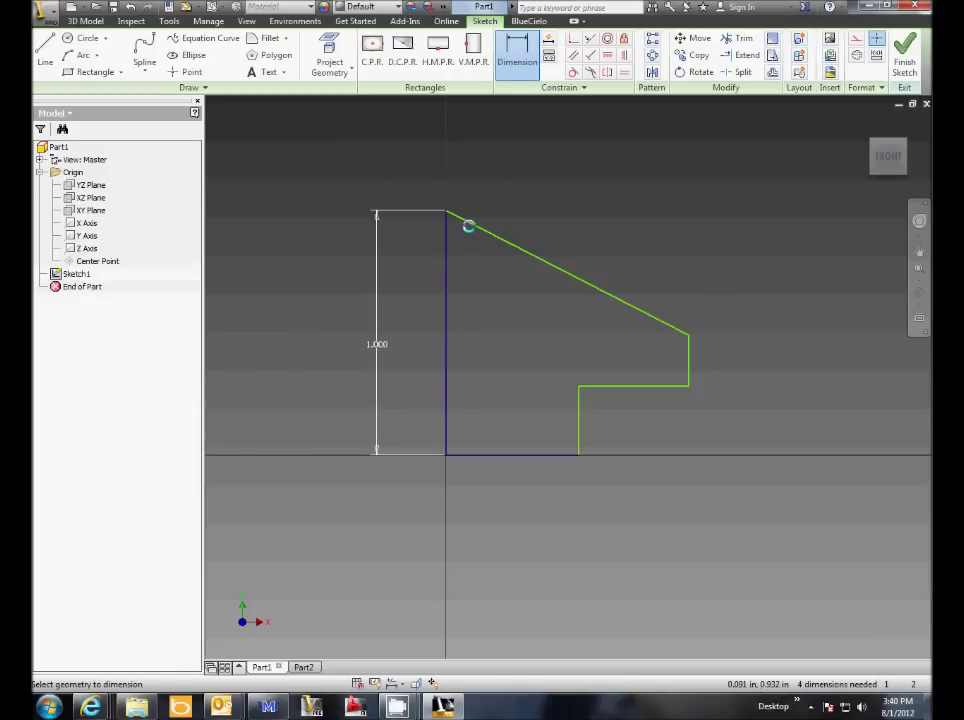
left_click(468, 223)
left_click(476, 262)
type("60")
key("Return")
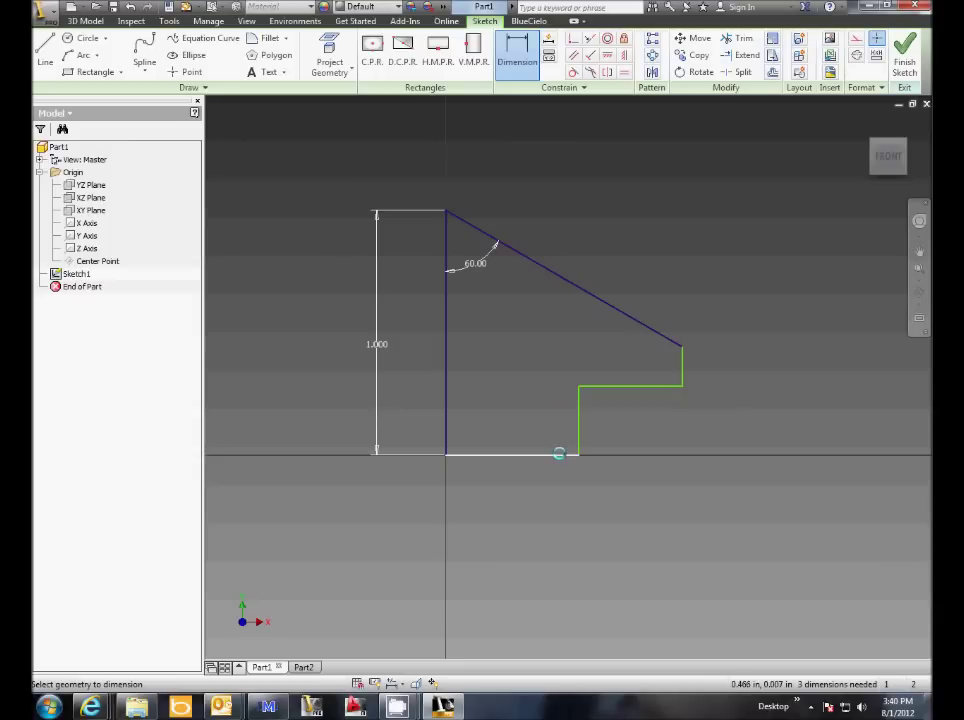
- Set the bottom edge to .500 and the step height to .250
left_click(559, 454)
left_click(538, 493)
type(".5")
key("Return")
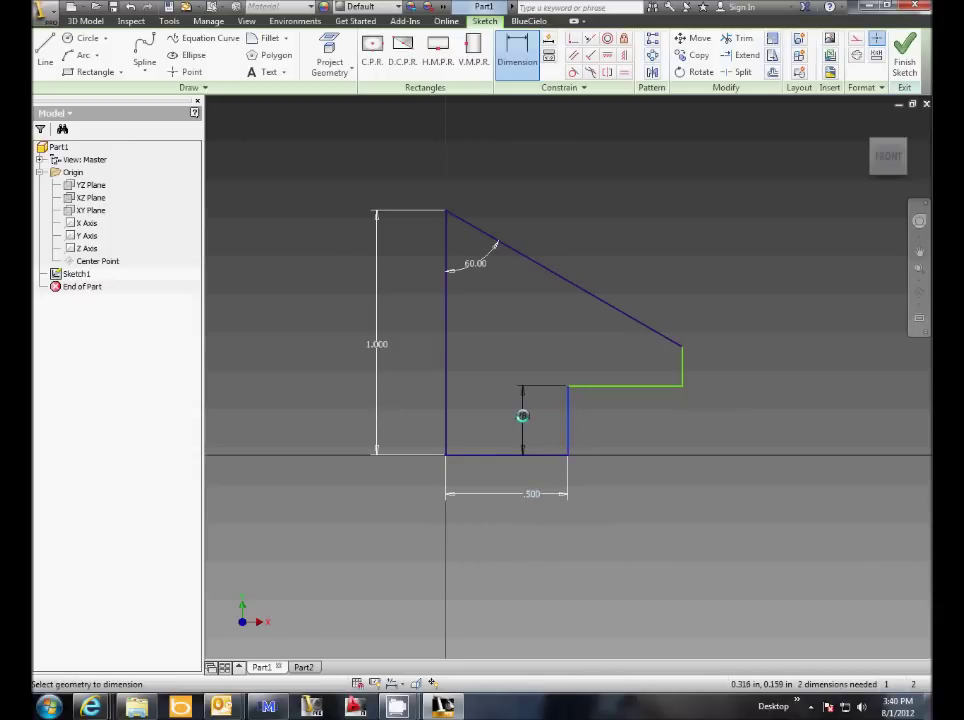
left_click(522, 416)
key("Return")
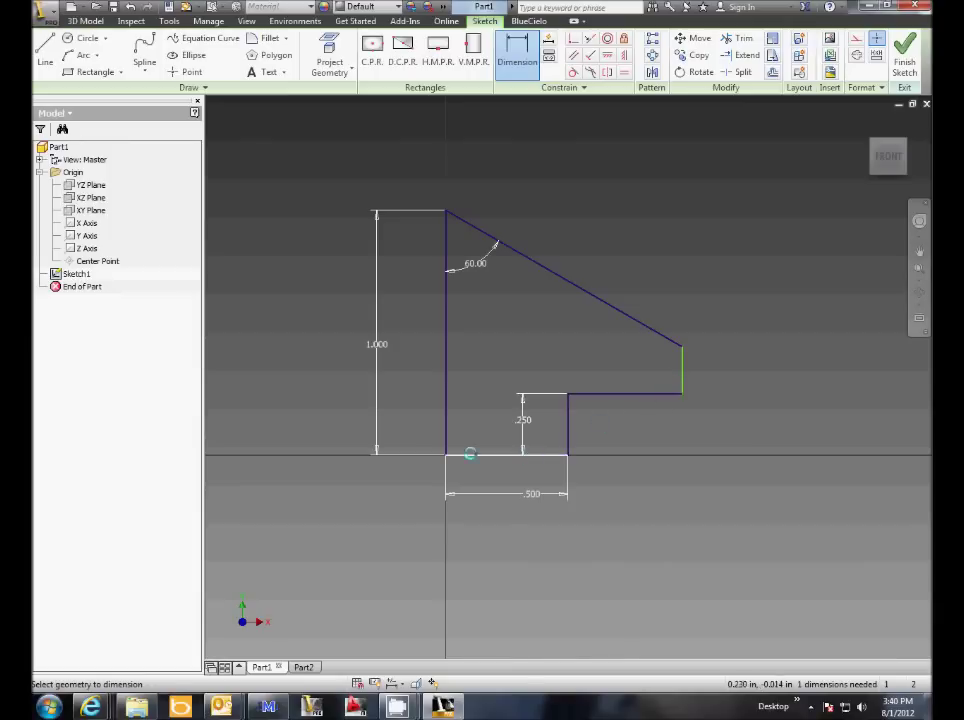
- Add a 1.000 overall width dimension and end the dimension command
left_click(445, 441)
left_click(682, 378)
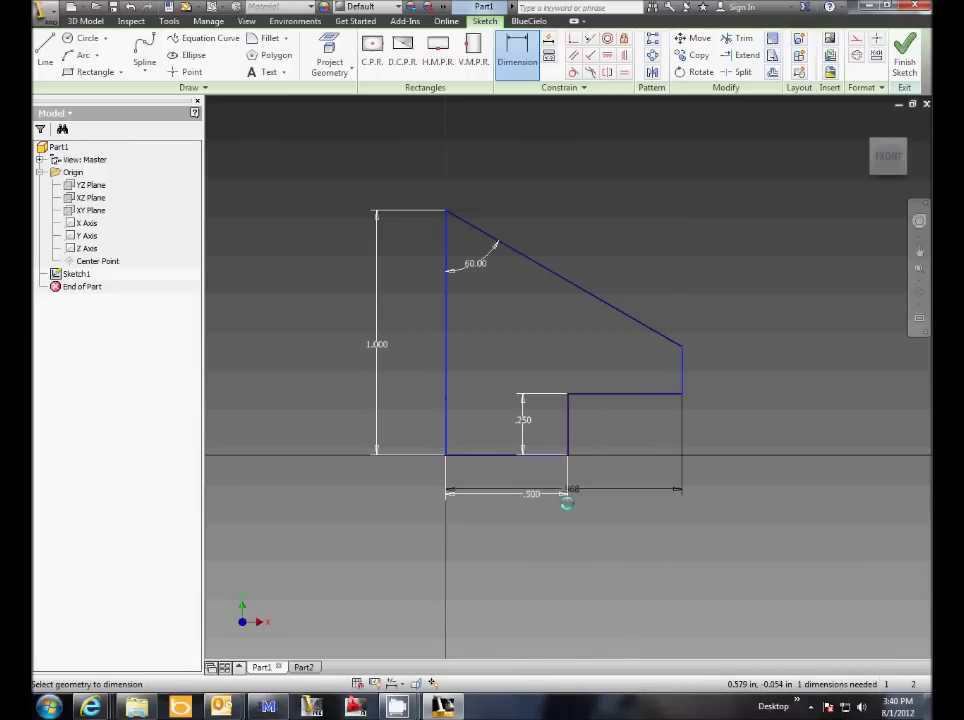
left_click(566, 516)
type("1")
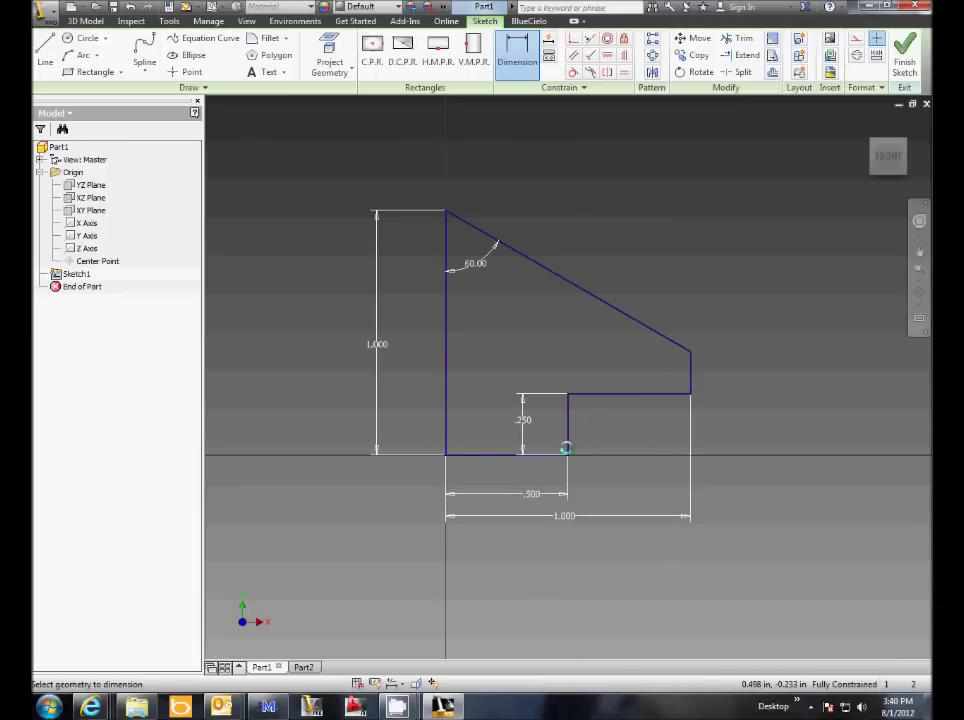
right_click(574, 215)
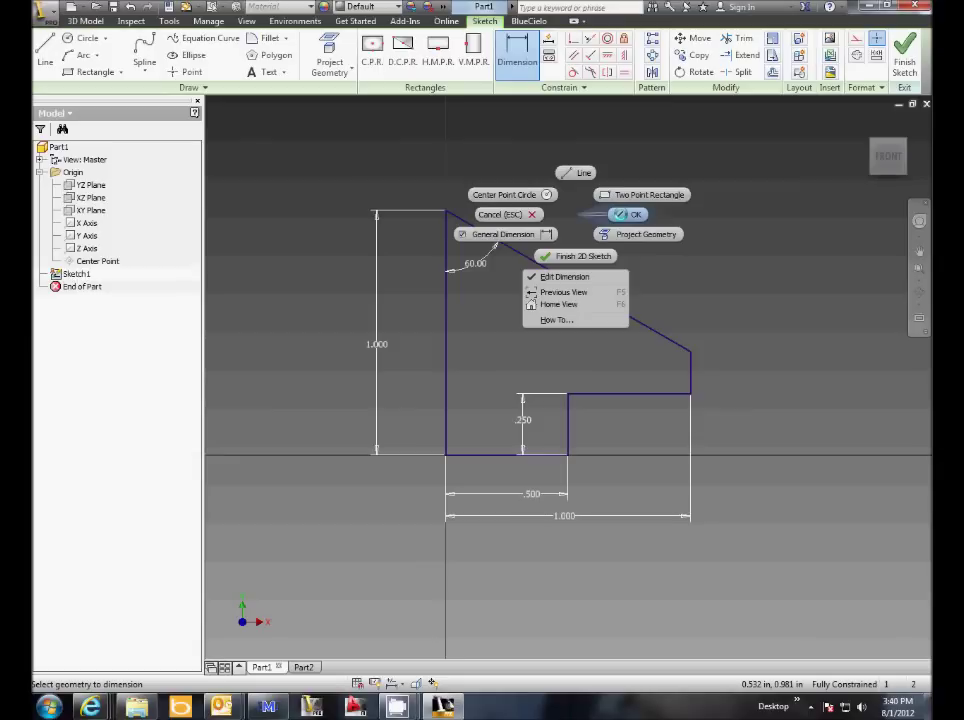
left_click(620, 214)
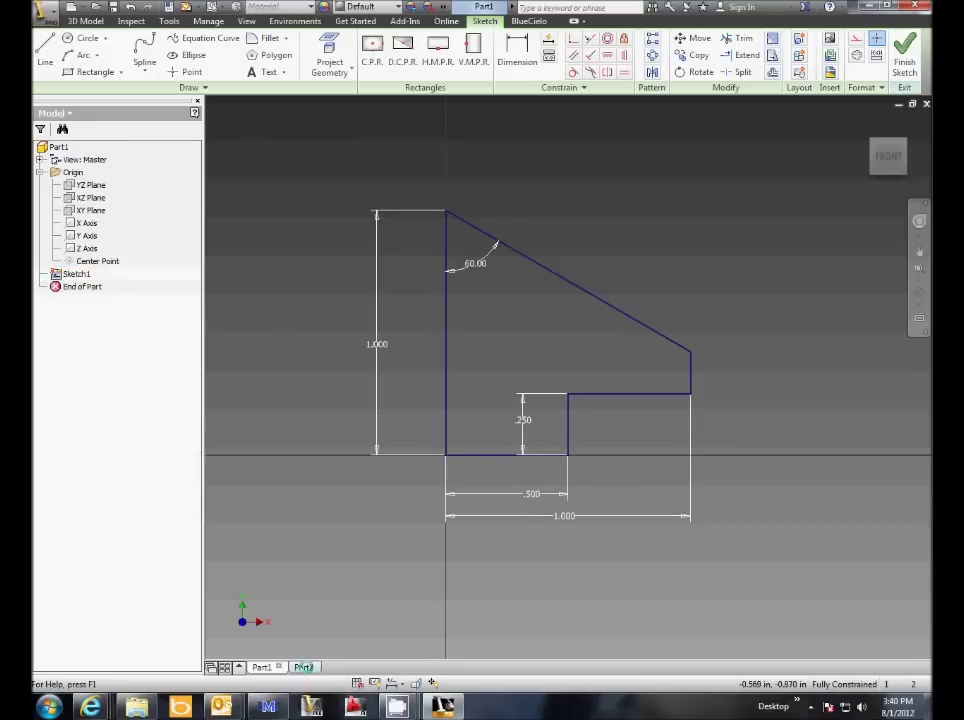
- Activate Part2 and open a new sketch on its vertical XY origin plane
mouse_move(304, 667)
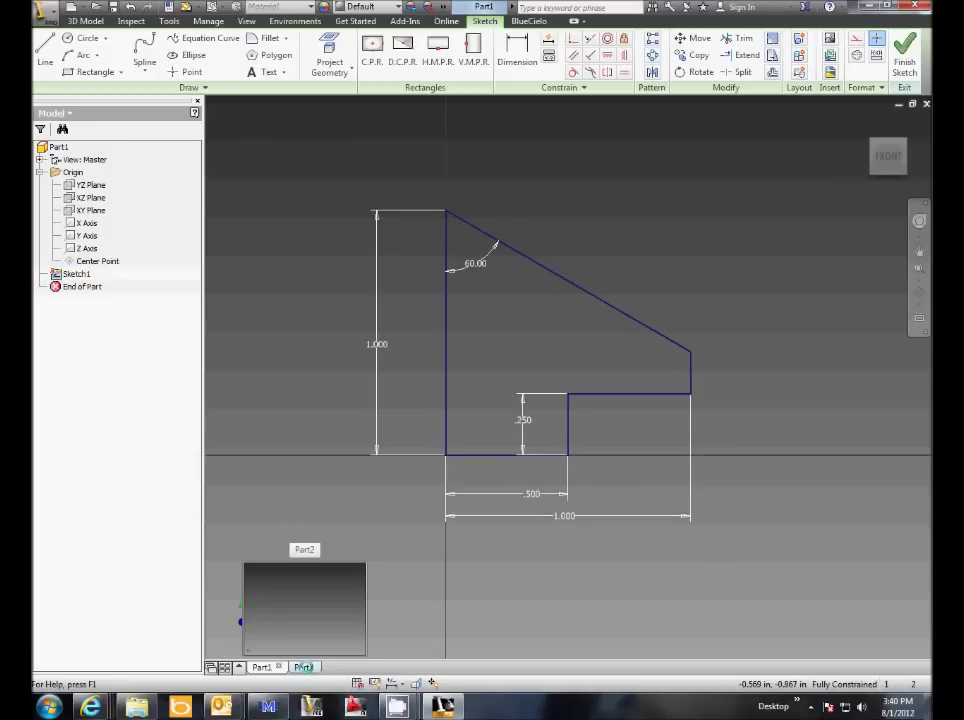
left_click(304, 667)
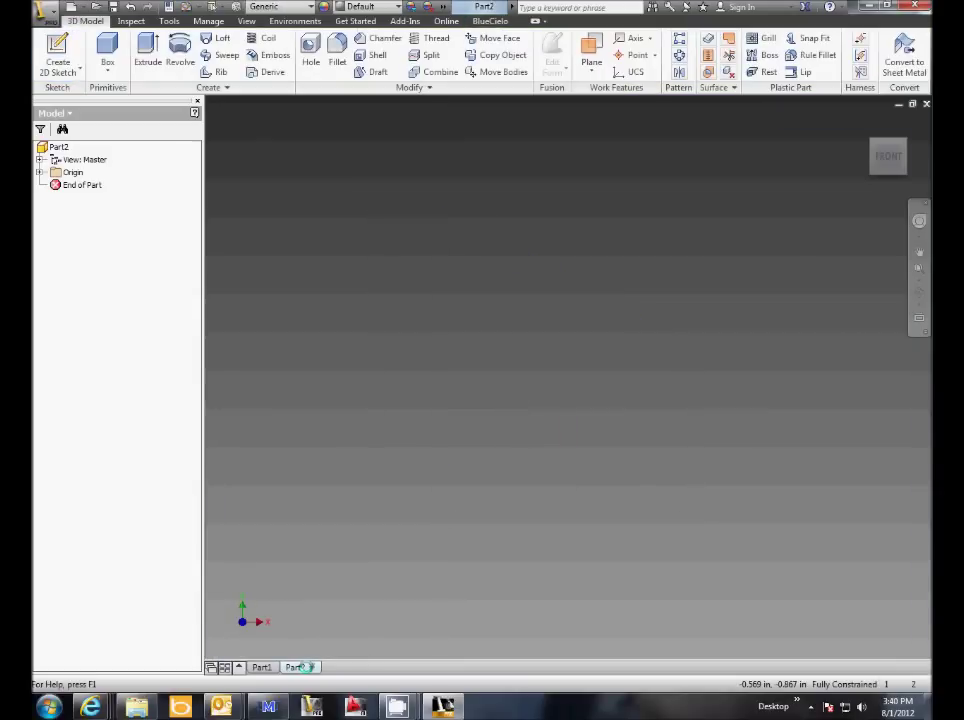
left_click(56, 68)
left_click(463, 219)
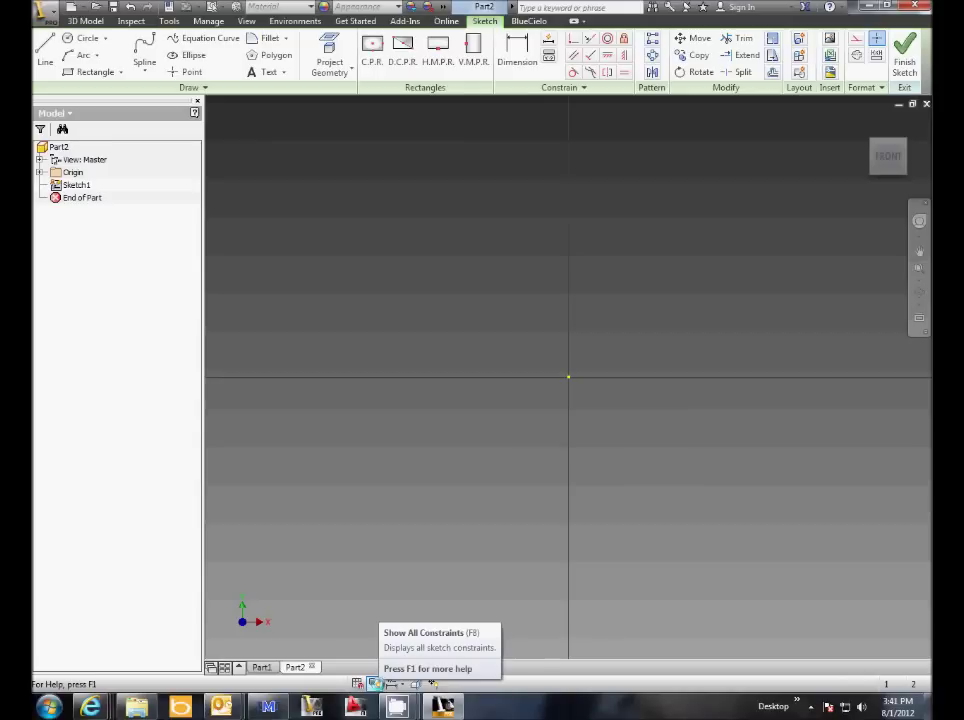
left_click(374, 684)
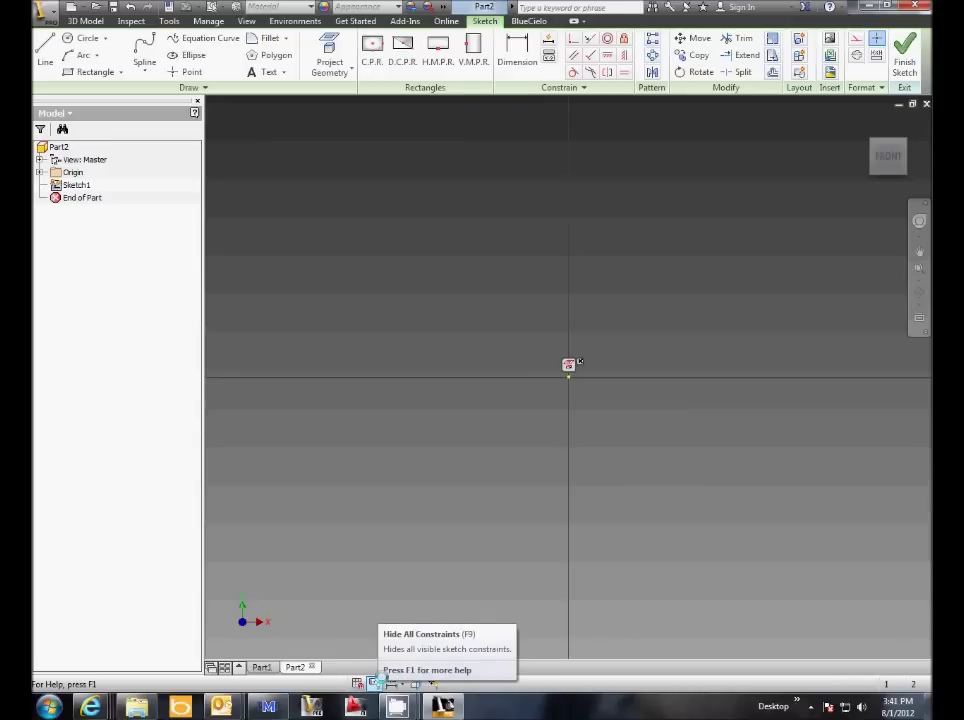
left_click(375, 684)
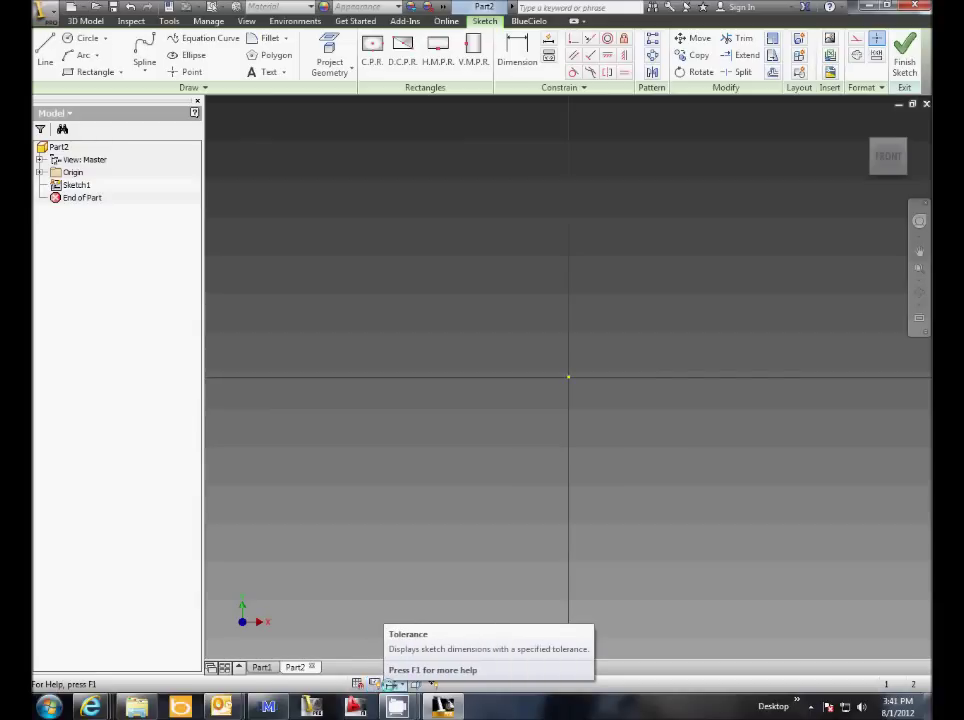
left_click(393, 684)
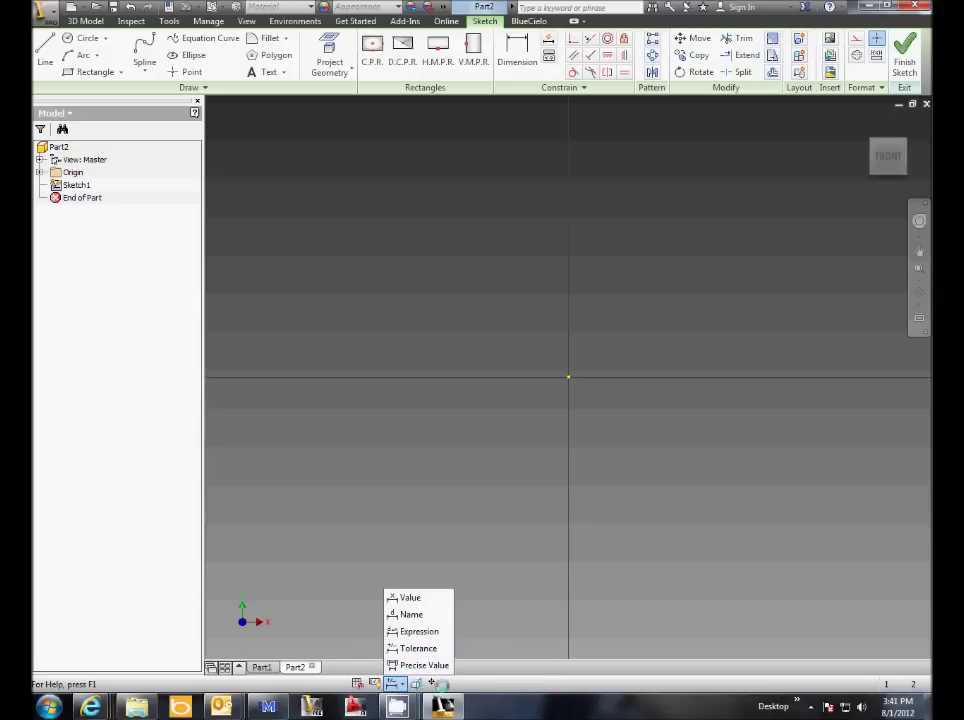
left_click(414, 683)
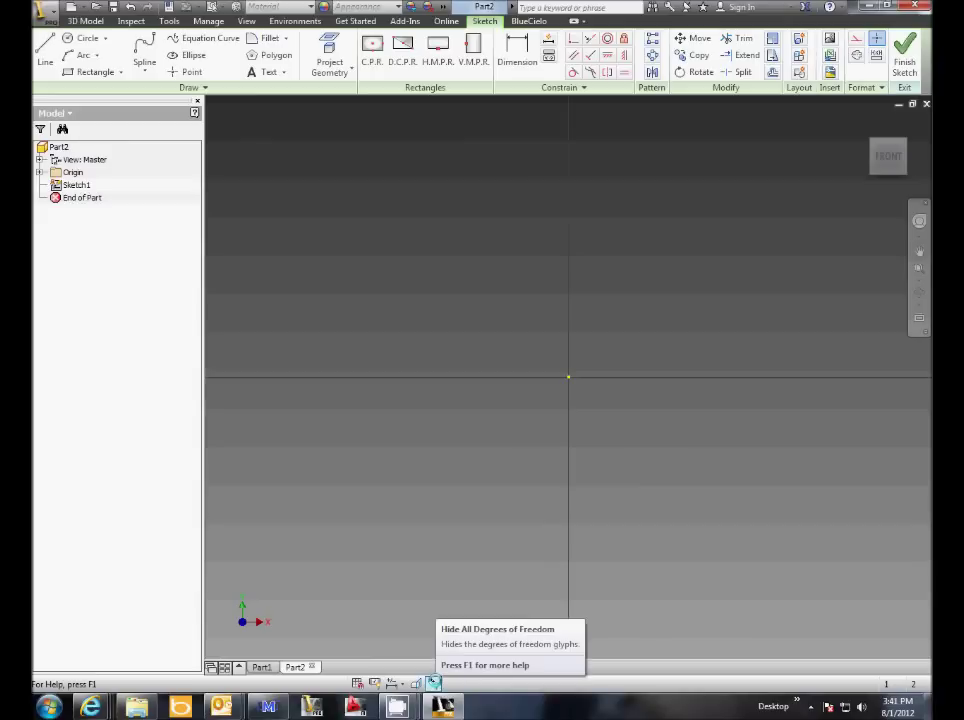
left_click(433, 682)
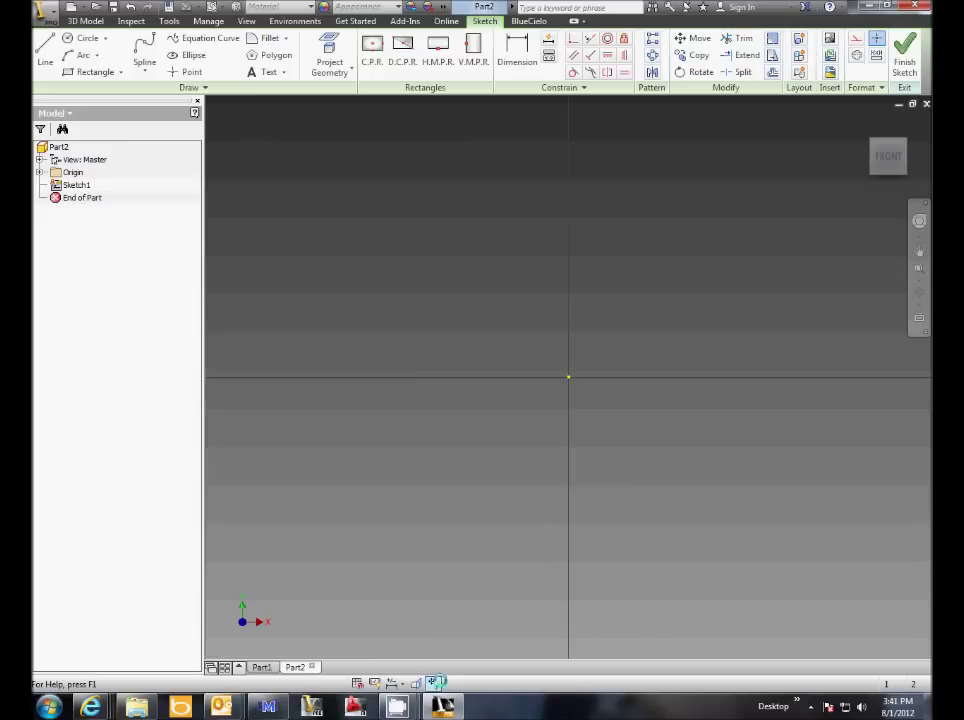